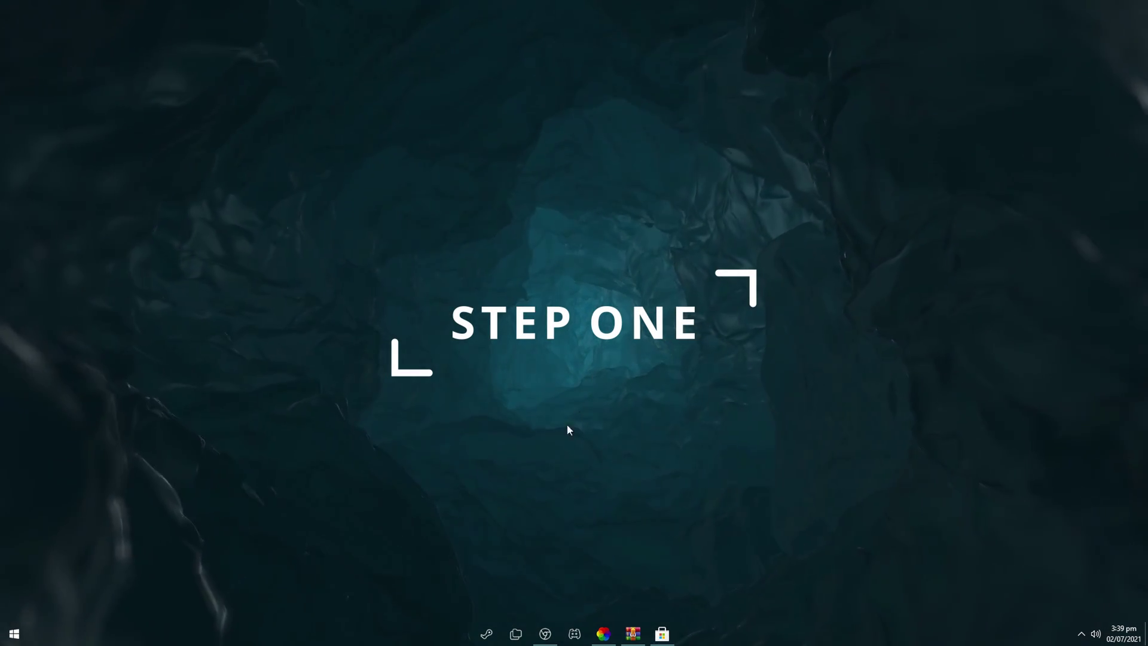
Step: Look over Lively Wallpaper's Microsoft Store page, then close it
{"action": "left_click", "coordinate": [662, 634]}
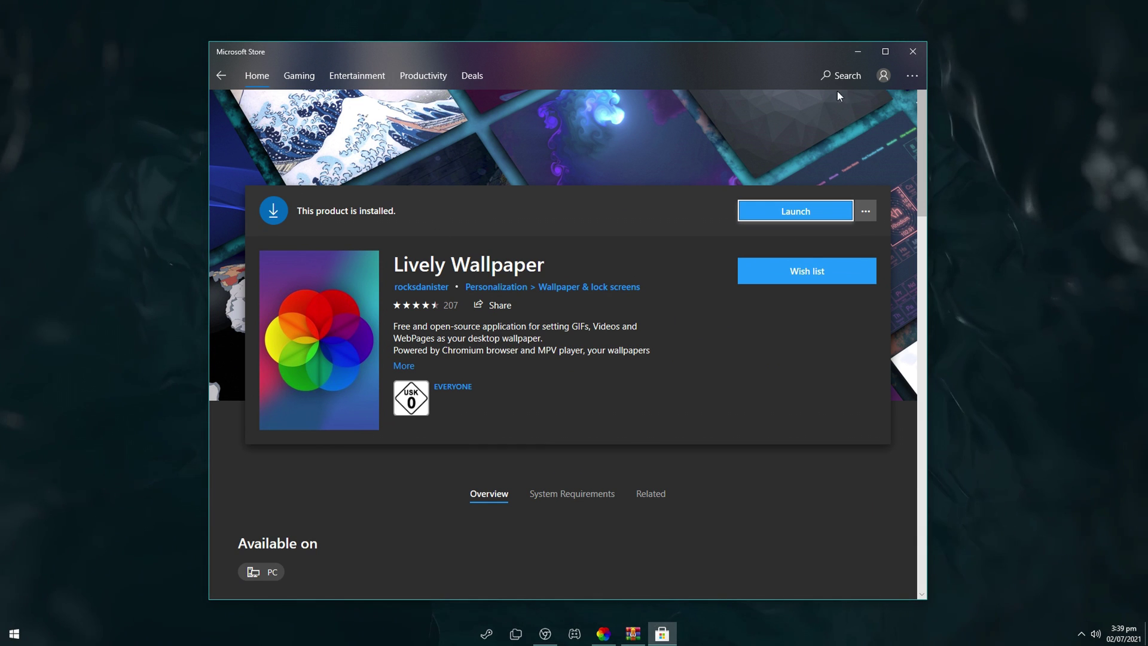
{"action": "left_click", "coordinate": [841, 75]}
{"action": "left_click", "coordinate": [653, 77]}
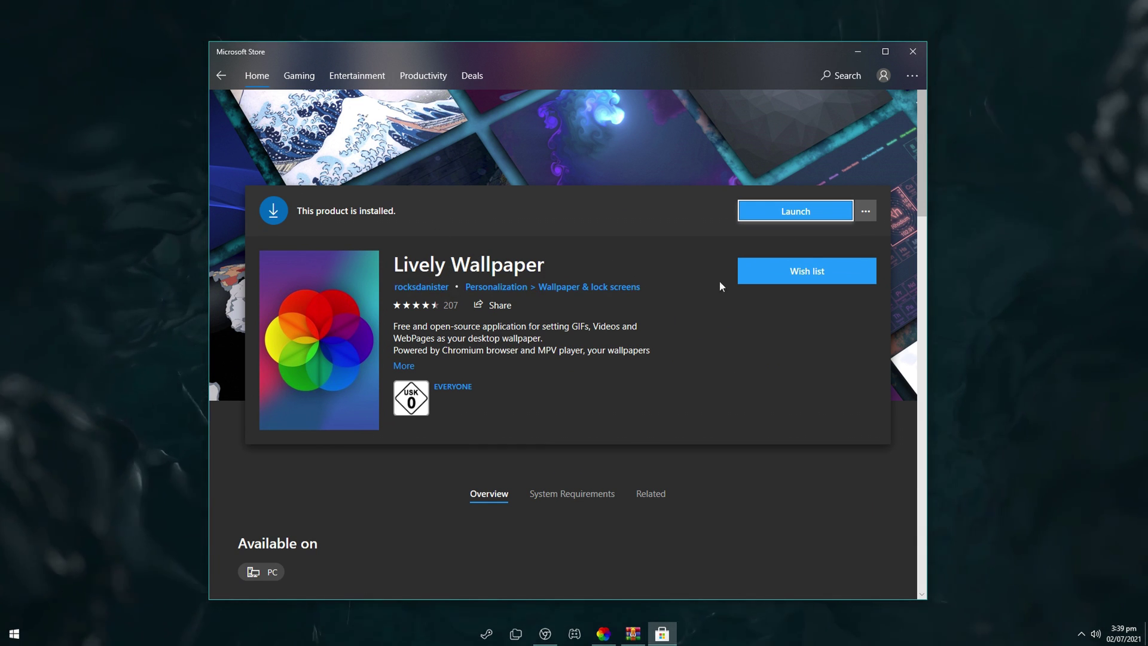
{"action": "key", "text": "super+d"}
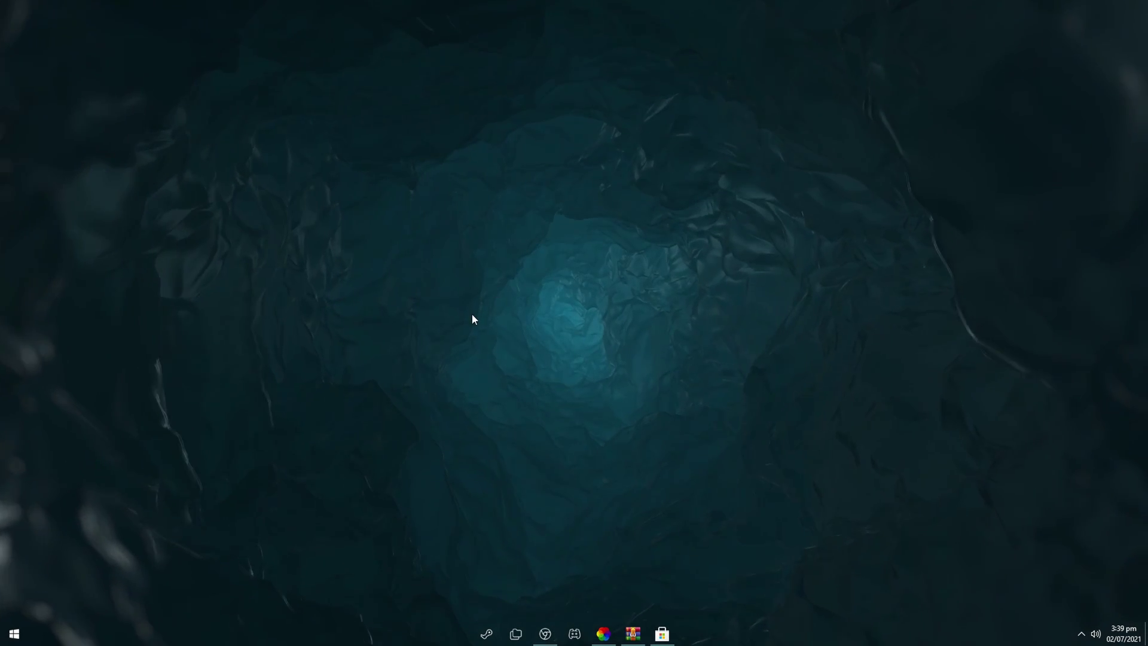
Step: Launch Lively to its add-wallpaper page and open an r/LivelyWallpaper video in a new tab
{"action": "left_click", "coordinate": [603, 634]}
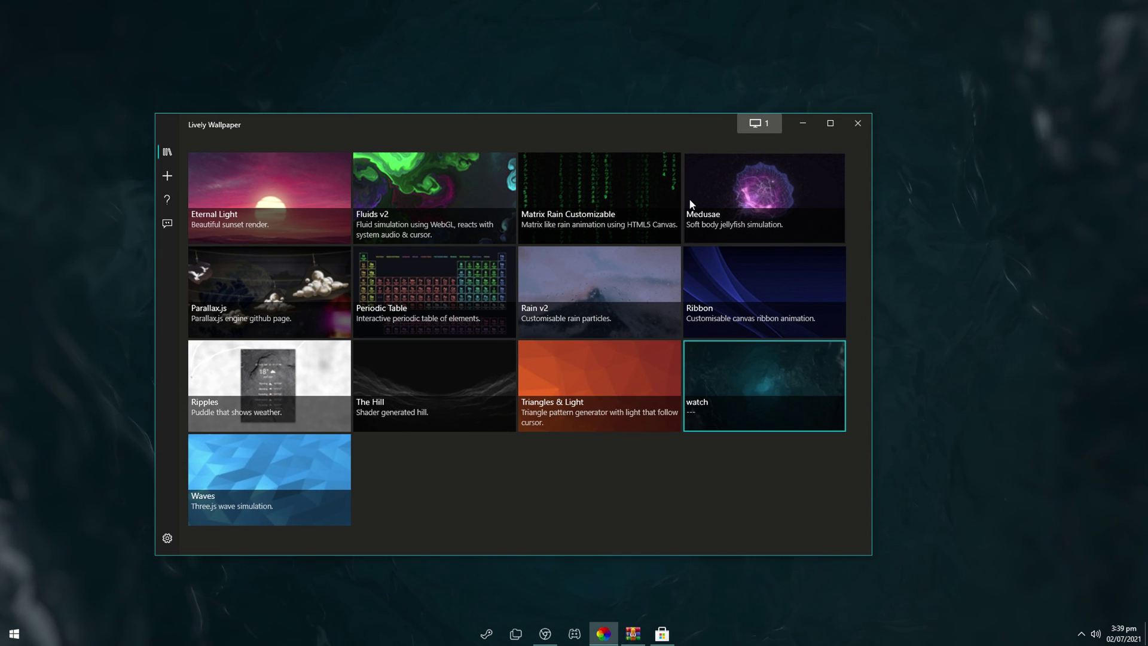
{"action": "left_click", "coordinate": [166, 180]}
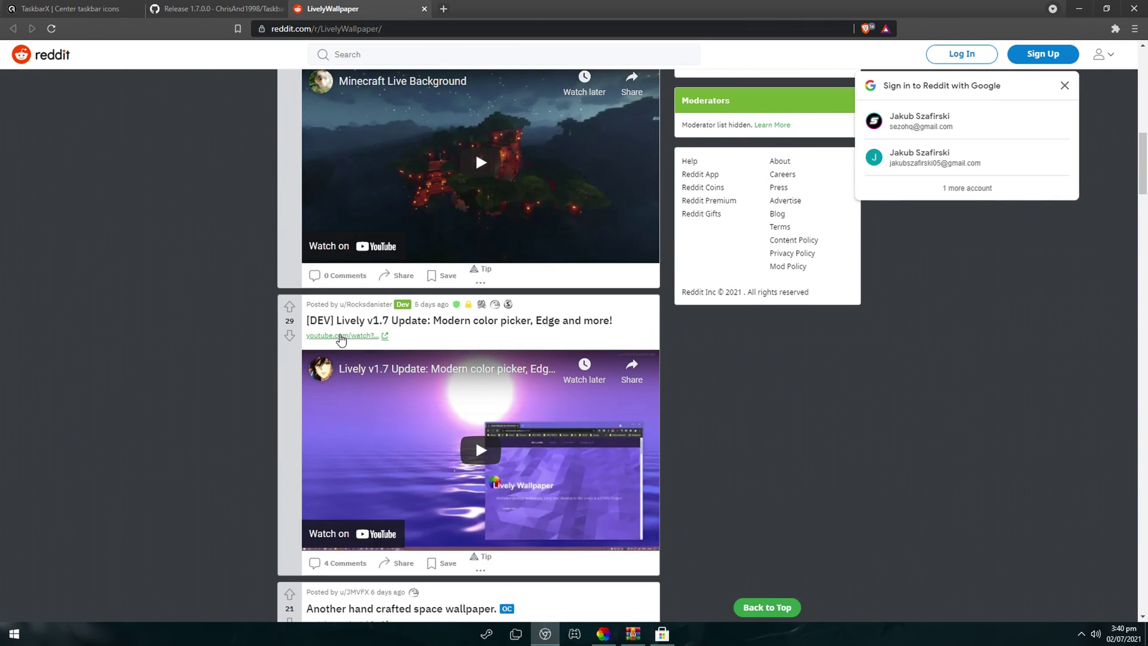
{"action": "middle_click", "coordinate": [342, 335]}
{"action": "left_click", "coordinate": [508, 9]}
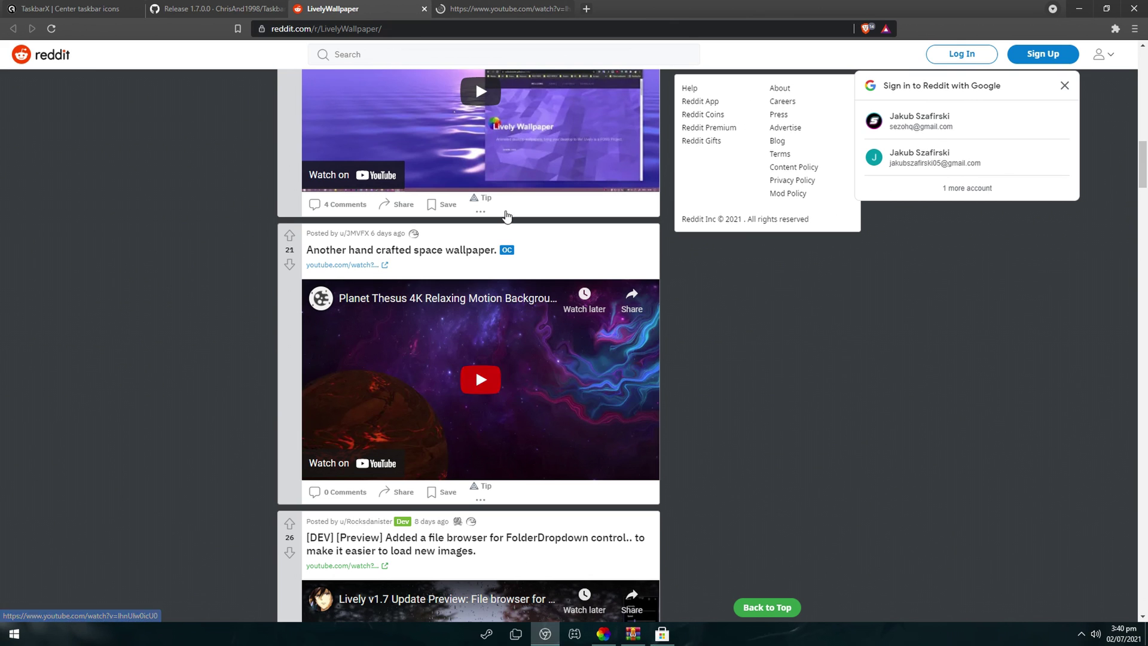
Step: Add the Planet Thesus YouTube URL in Lively as the 'watch' wallpaper and preview the desktop
{"action": "left_click", "coordinate": [562, 7]}
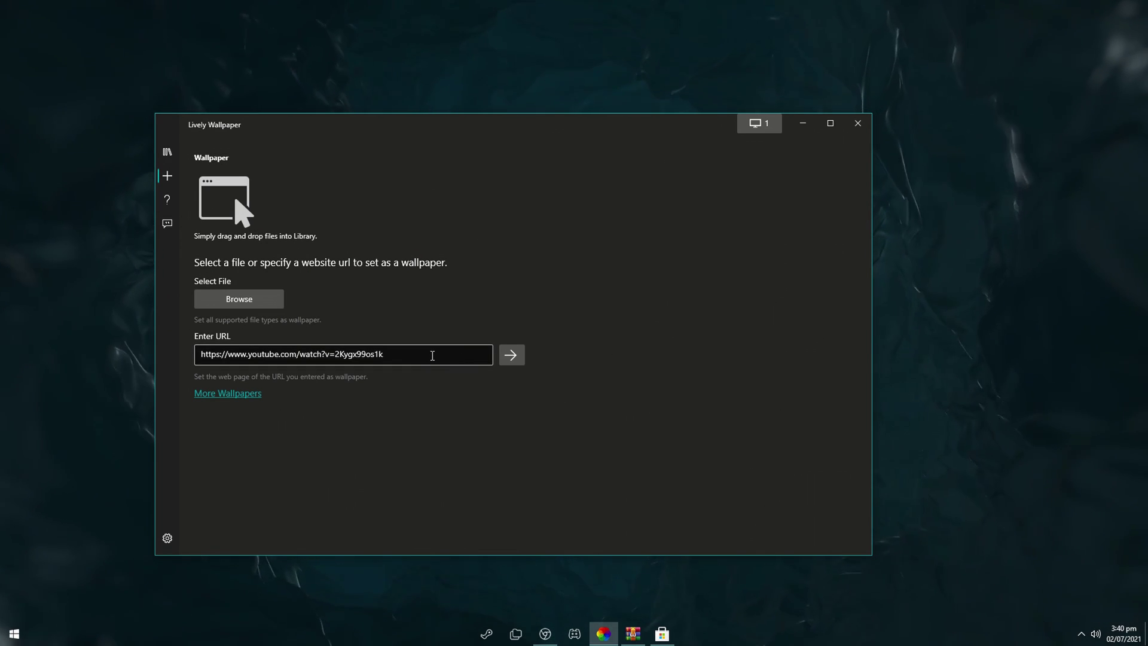
{"action": "left_click_drag", "start_coordinate": [436, 353], "coordinate": [117, 355]}
{"action": "left_click", "coordinate": [511, 355]}
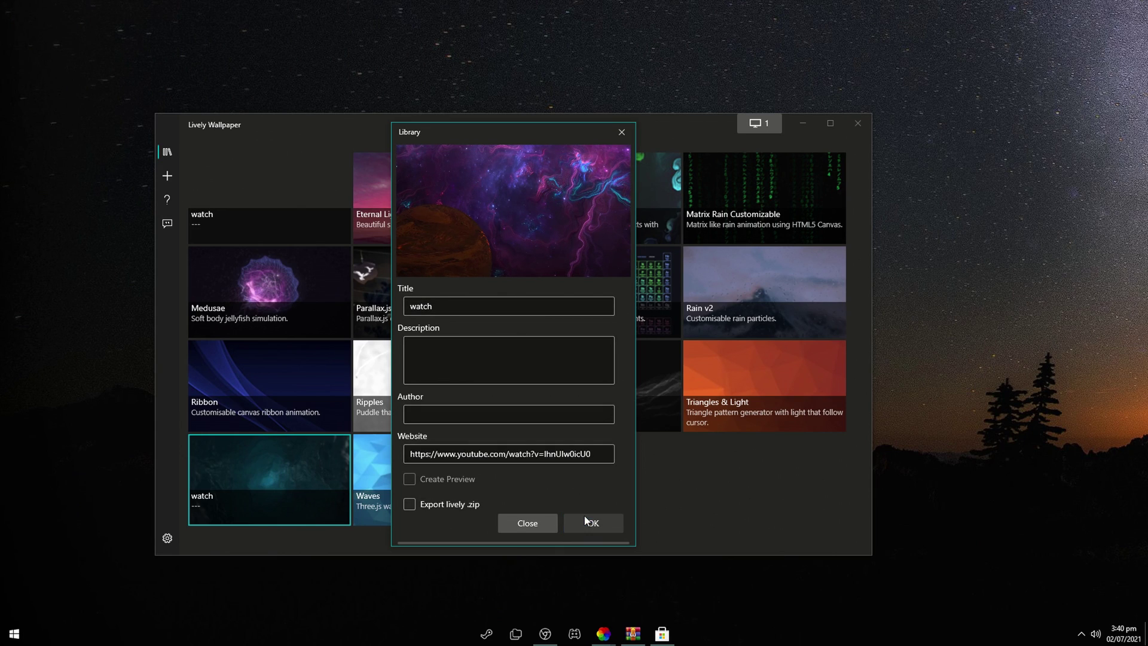
{"action": "left_click", "coordinate": [586, 522]}
{"action": "left_click", "coordinate": [803, 123]}
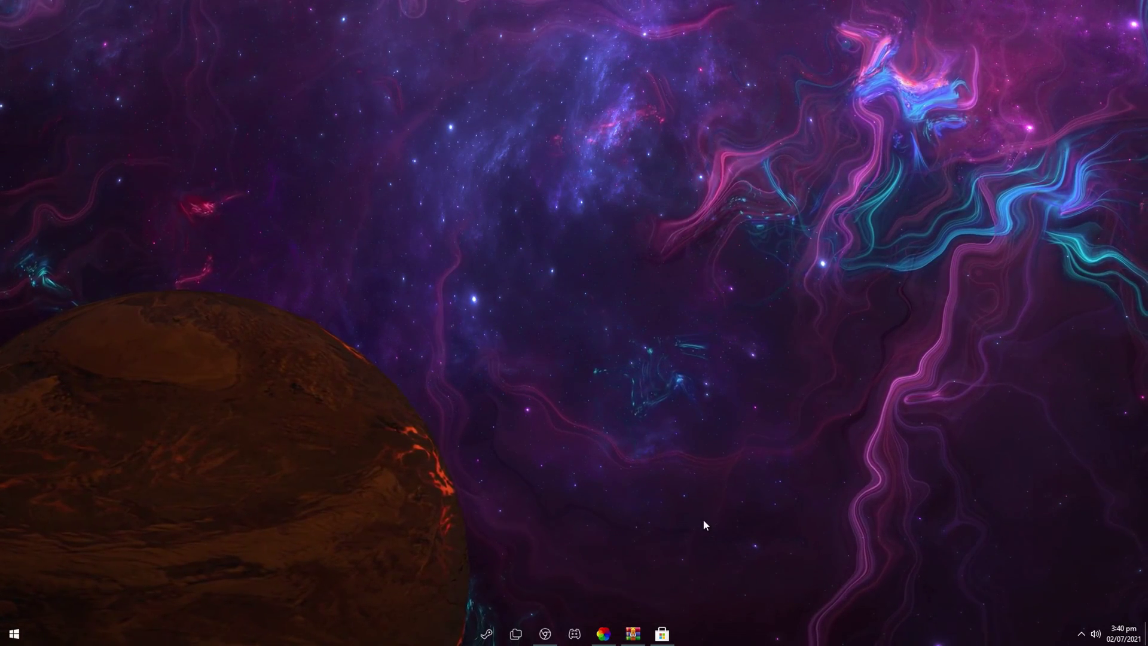
{"action": "key", "text": "alt+Tab"}
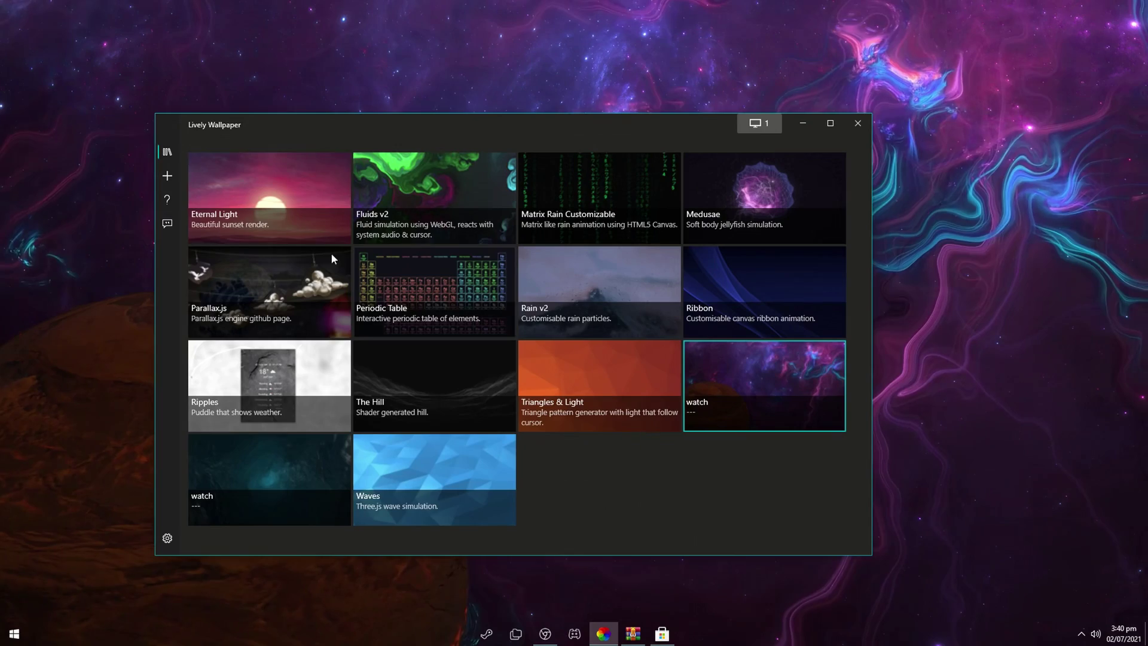
{"action": "left_click", "coordinate": [167, 539]}
{"action": "left_click", "coordinate": [454, 173]}
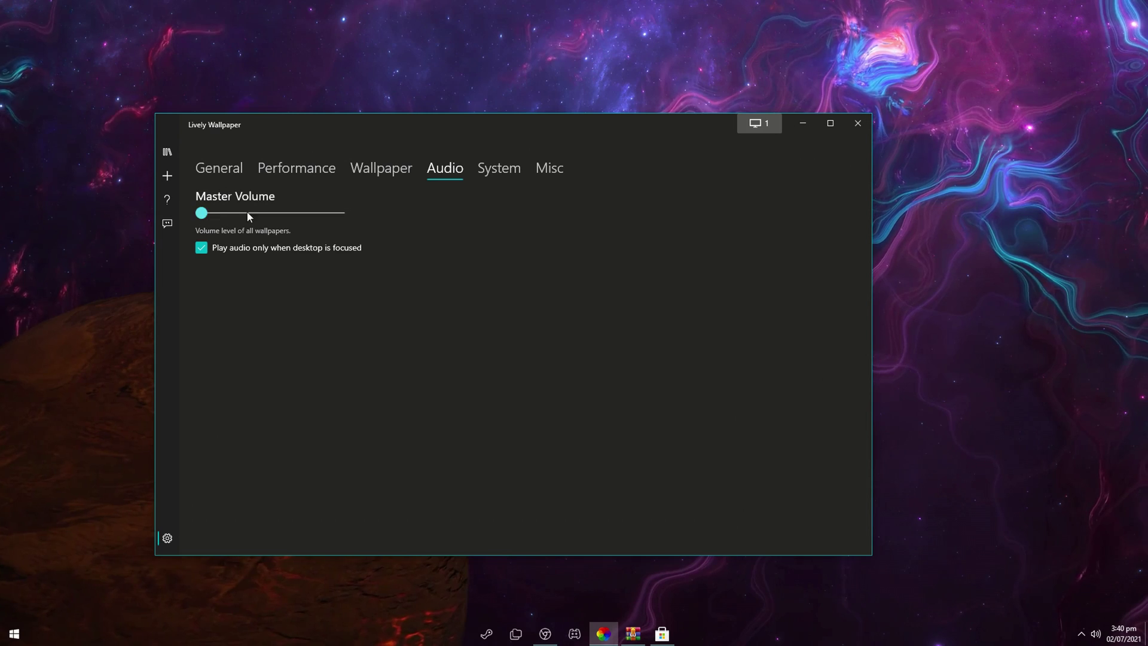
{"action": "left_click", "coordinate": [300, 169]}
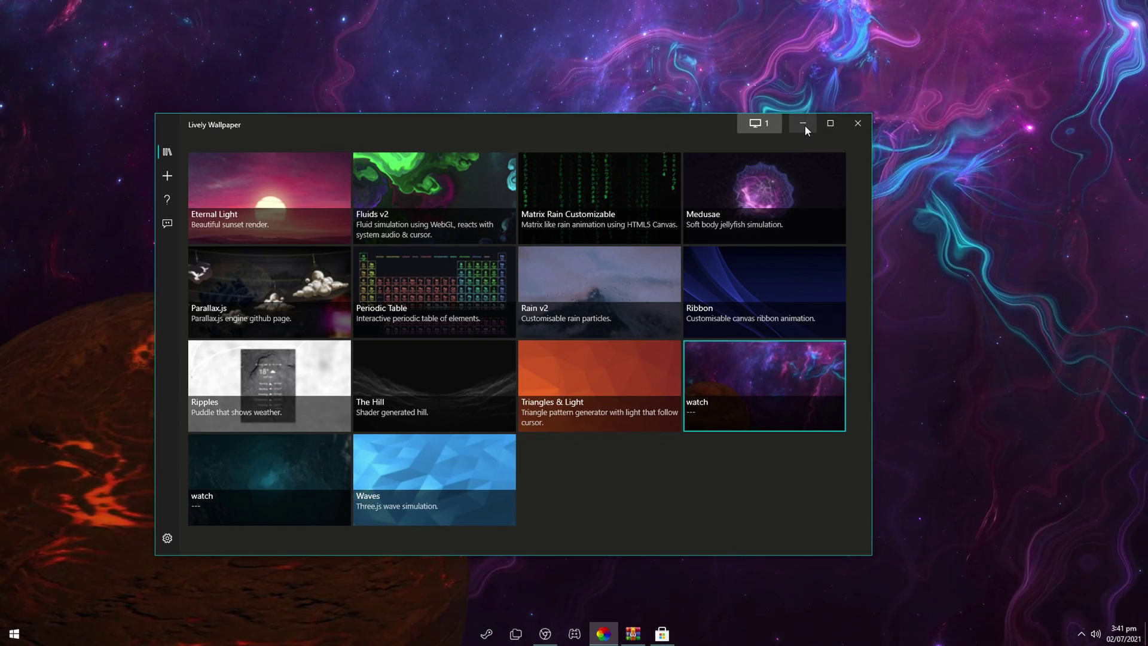
Step: Restore Brave and browse the DeviantArt Fluent Keys Icon Theme page to download its zip
{"action": "left_click", "coordinate": [804, 124]}
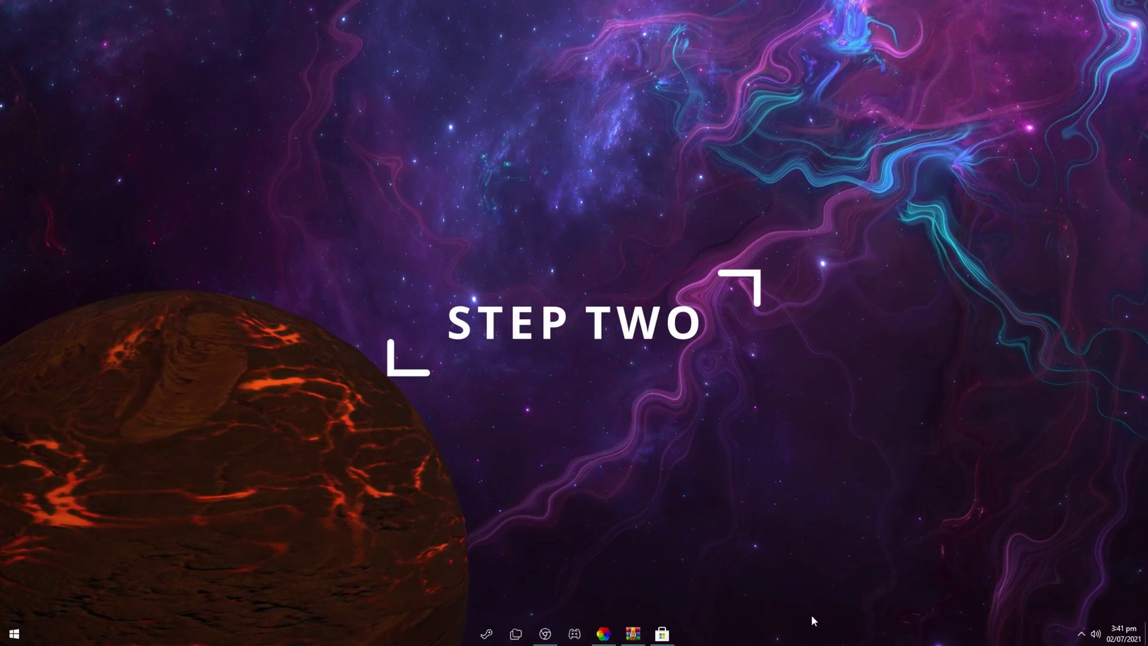
{"action": "left_click", "coordinate": [544, 634]}
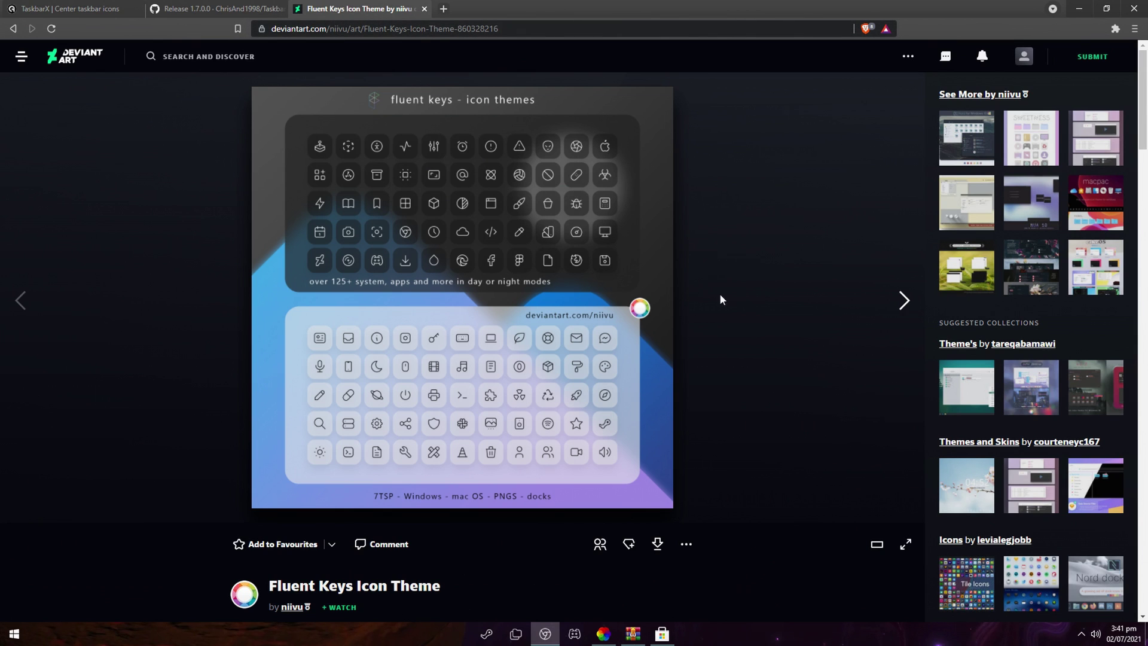
{"action": "scroll", "coordinate": [720, 299], "scroll_direction": "down", "scroll_amount": 5}
{"action": "scroll", "coordinate": [814, 403], "scroll_direction": "up", "scroll_amount": 5}
{"action": "scroll", "coordinate": [679, 222], "scroll_direction": "down", "scroll_amount": 5}
{"action": "scroll", "coordinate": [827, 366], "scroll_direction": "up", "scroll_amount": 5}
{"action": "scroll", "coordinate": [647, 345], "scroll_direction": "down", "scroll_amount": 5}
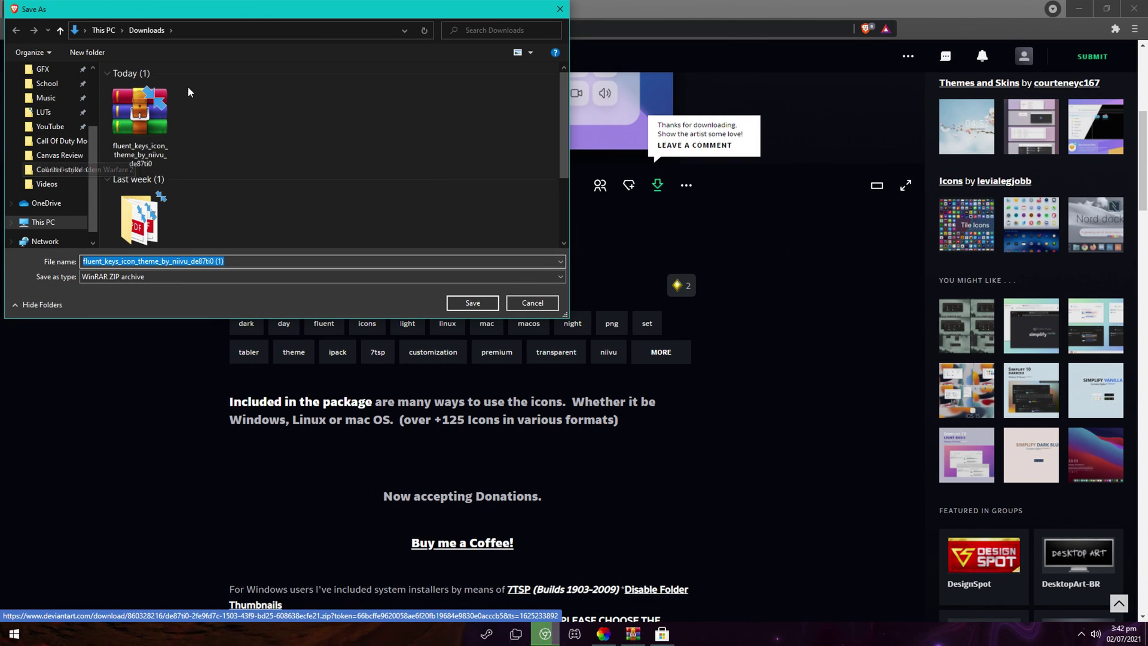
Step: Cancel Save As and open the downloaded Fluent Keys zip's Windows Icons folder in WinRAR
{"action": "left_click", "coordinate": [546, 302]}
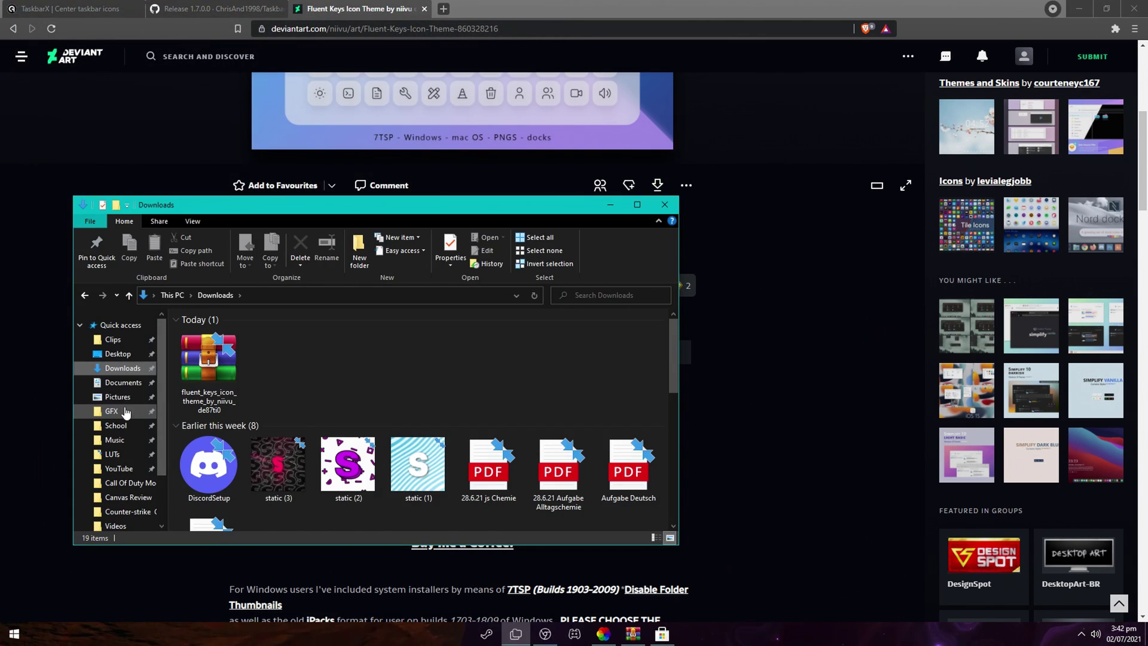
{"action": "double_click", "coordinate": [225, 384]}
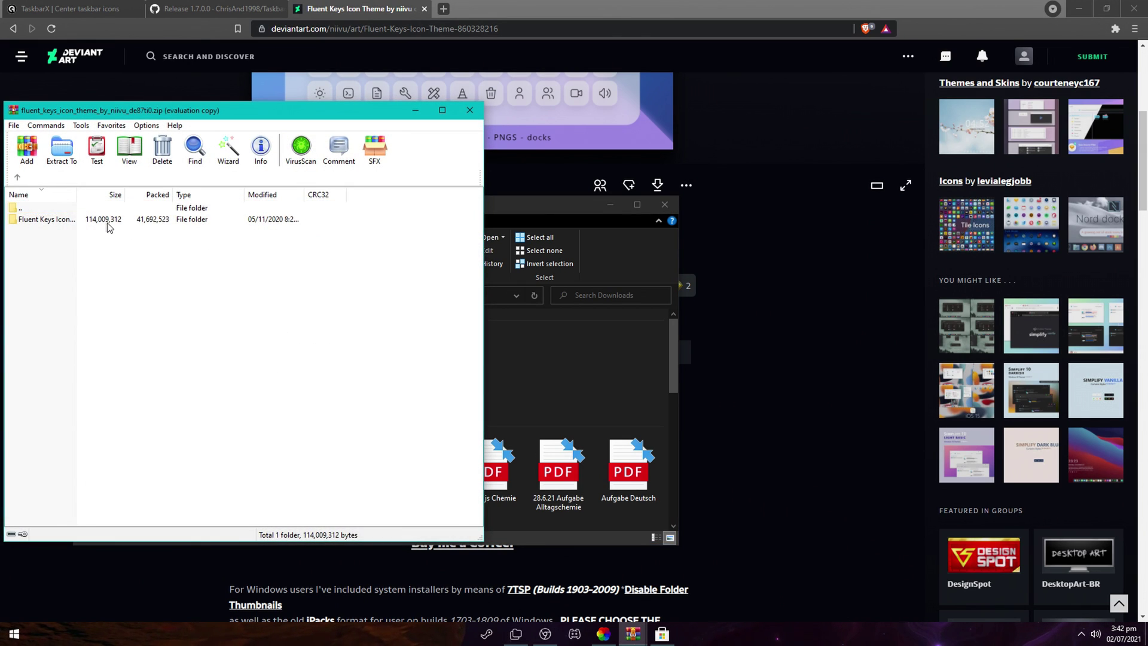
{"action": "key", "text": "Escape"}
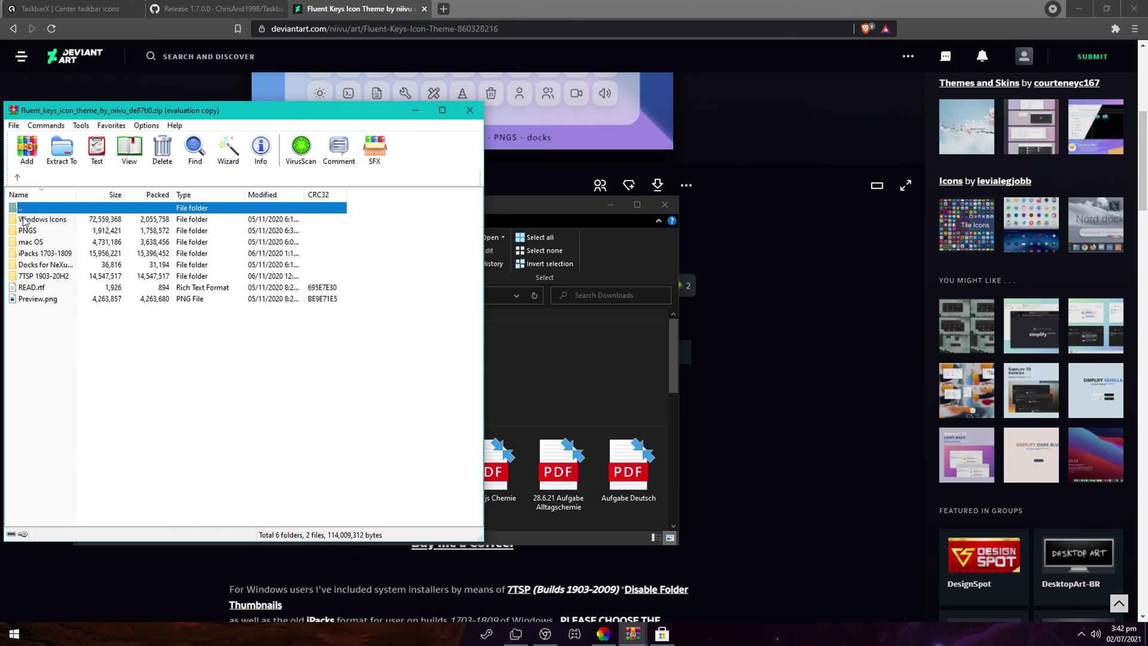
{"action": "double_click", "coordinate": [55, 220]}
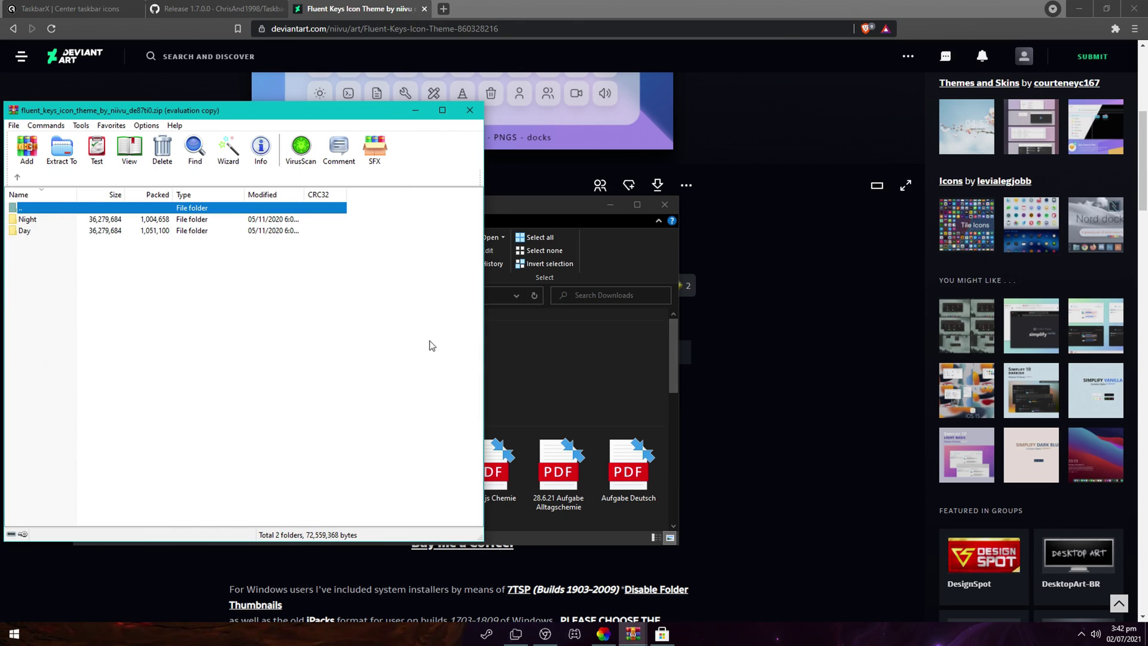
{"action": "left_click", "coordinate": [30, 266]}
{"action": "scroll", "coordinate": [802, 359], "scroll_direction": "up", "scroll_amount": 6}
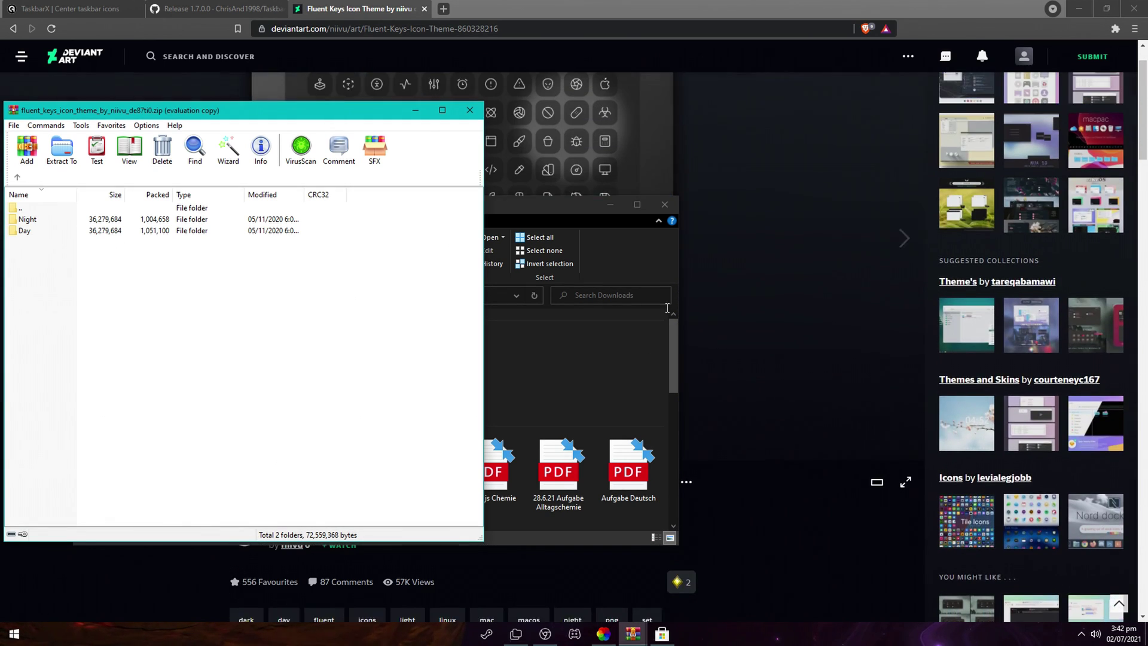
Step: Place the Downloads window beside WinRAR, select the Night folder, then close the archive
{"action": "left_click", "coordinate": [801, 359]}
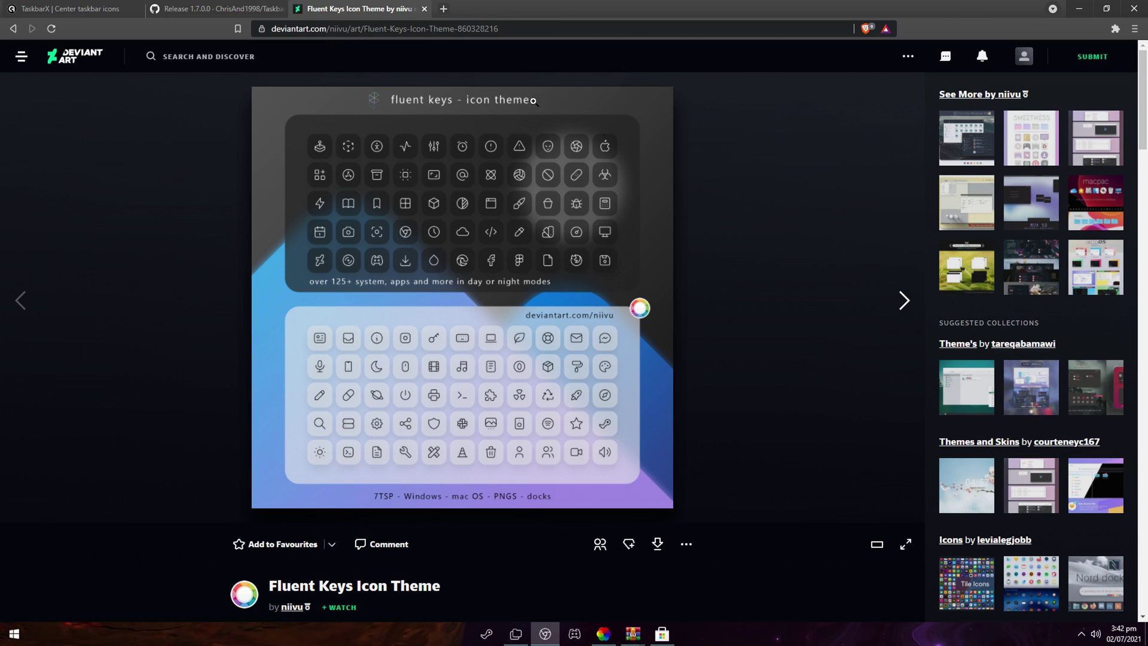
{"action": "scroll", "coordinate": [696, 535], "scroll_direction": "down", "scroll_amount": 5}
{"action": "scroll", "coordinate": [644, 549], "scroll_direction": "up", "scroll_amount": 5}
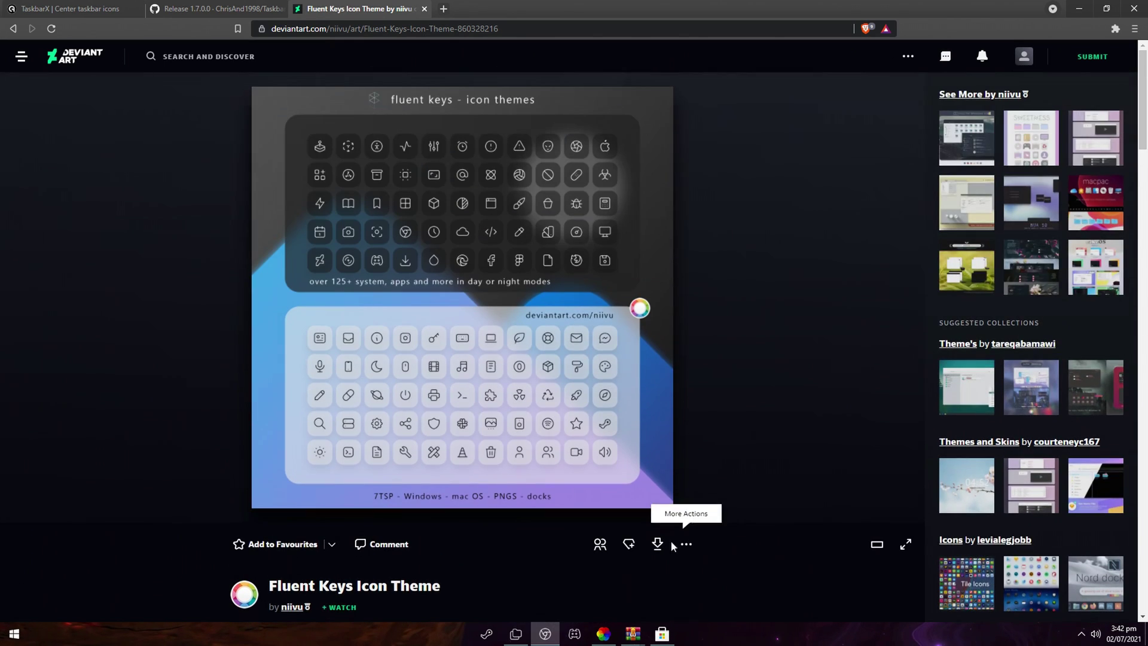
{"action": "left_click", "coordinate": [532, 640]}
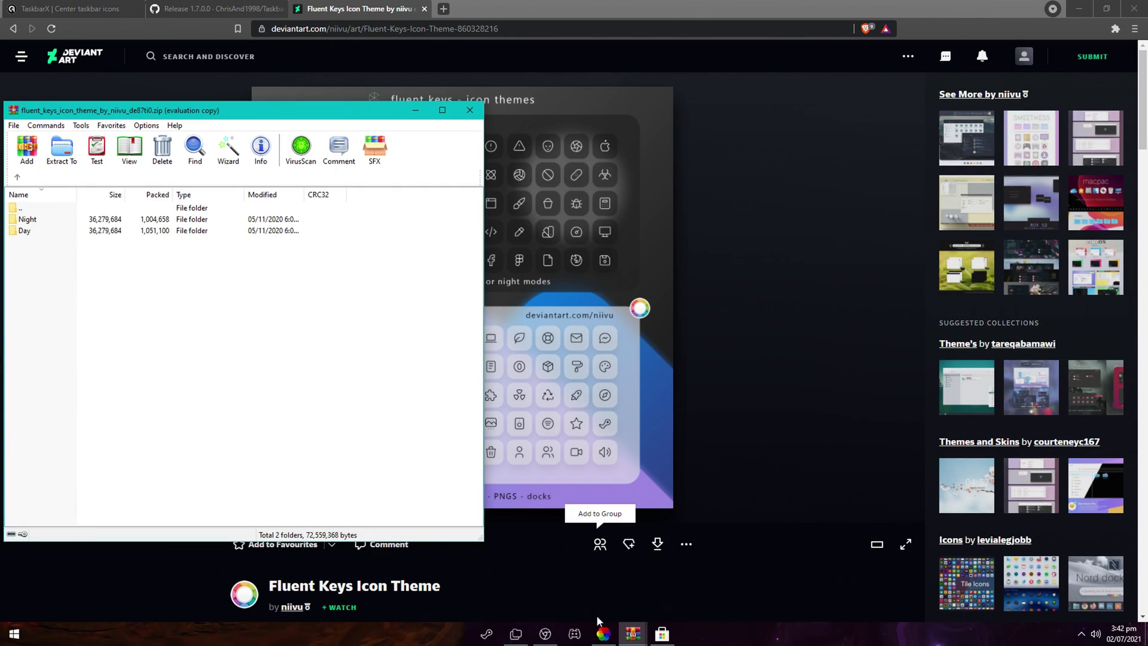
{"action": "left_click", "coordinate": [515, 634]}
{"action": "left_click_drag", "start_coordinate": [332, 193], "coordinate": [594, 184]}
{"action": "left_click", "coordinate": [104, 328]}
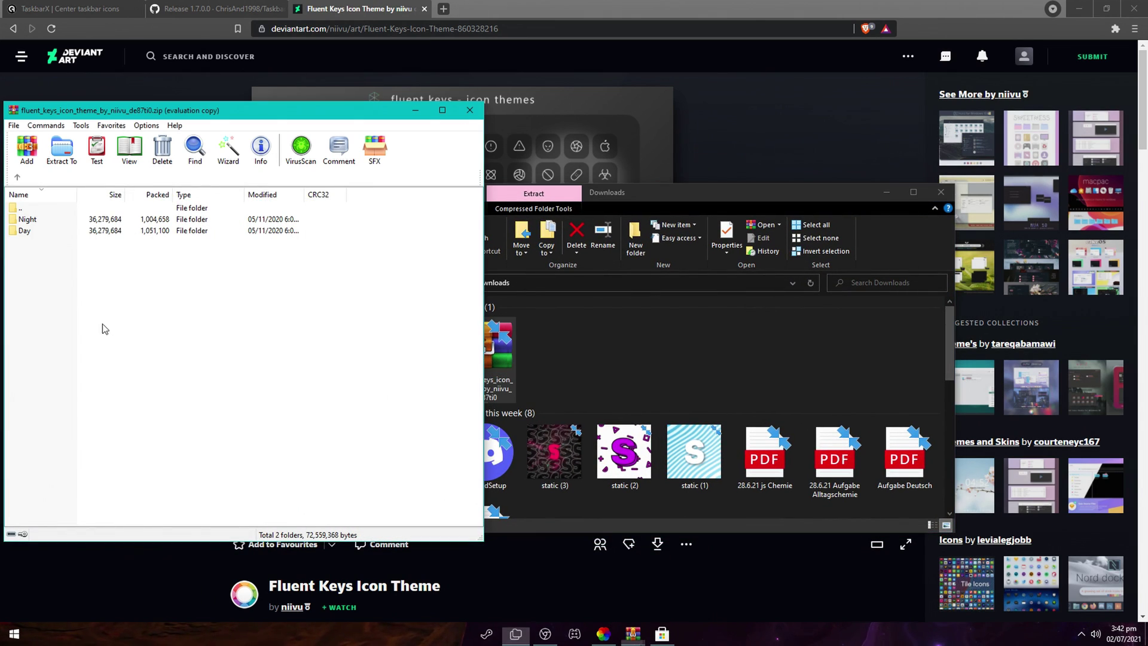
{"action": "left_click", "coordinate": [27, 220]}
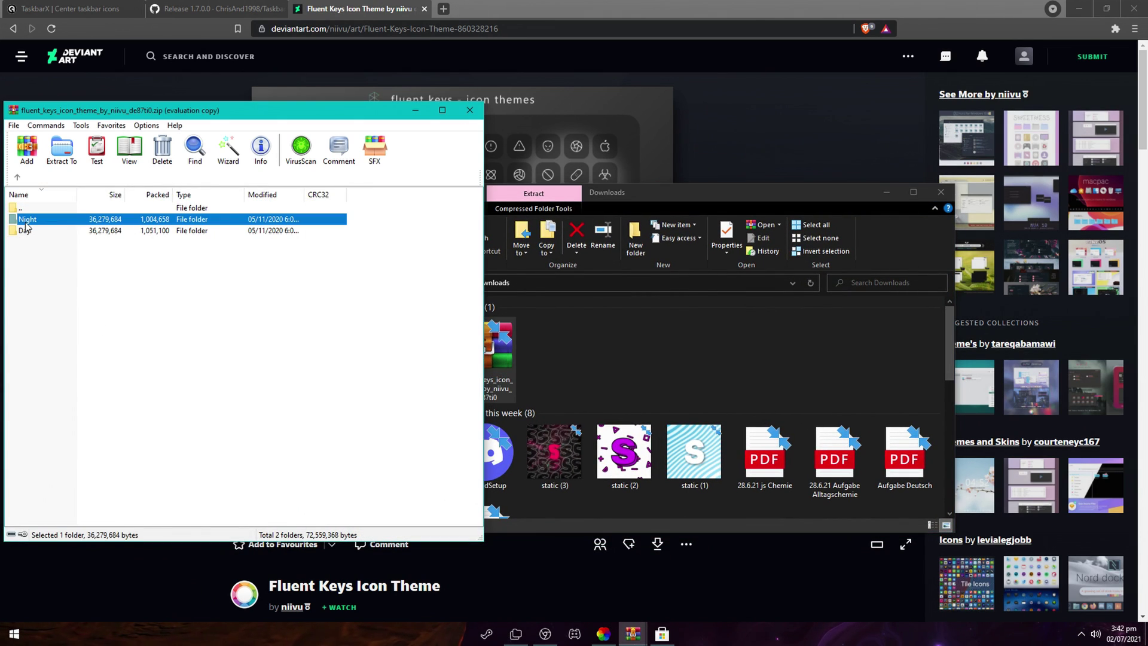
{"action": "scroll", "coordinate": [726, 373], "scroll_direction": "down", "scroll_amount": 5}
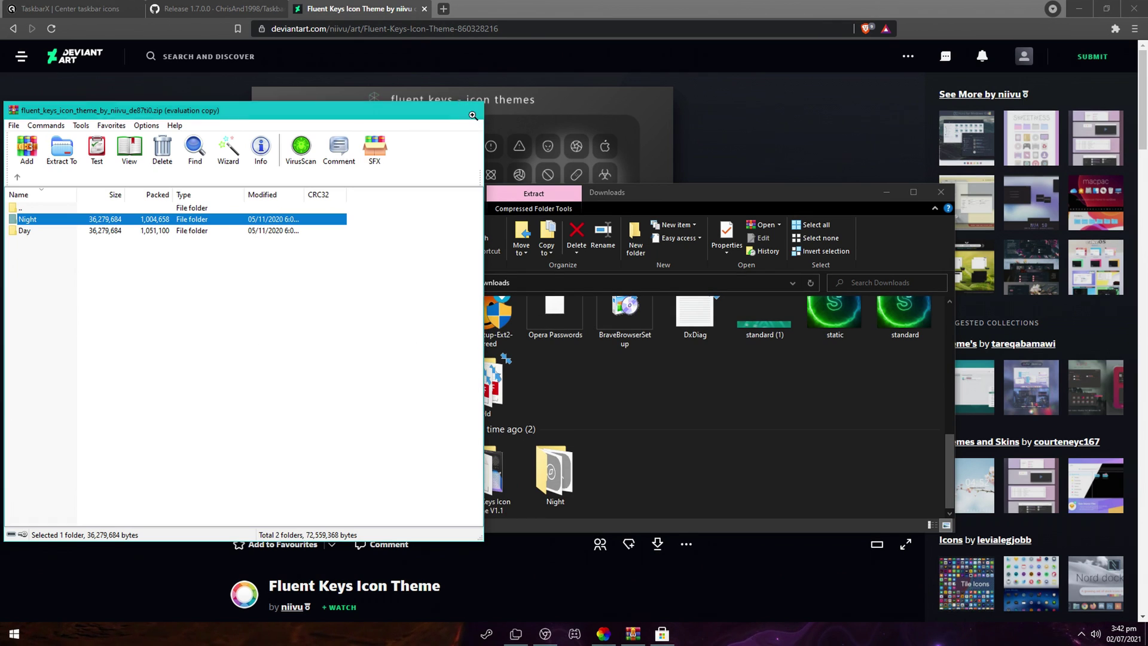
{"action": "key", "text": "alt+F4"}
{"action": "key", "text": "alt+F4"}
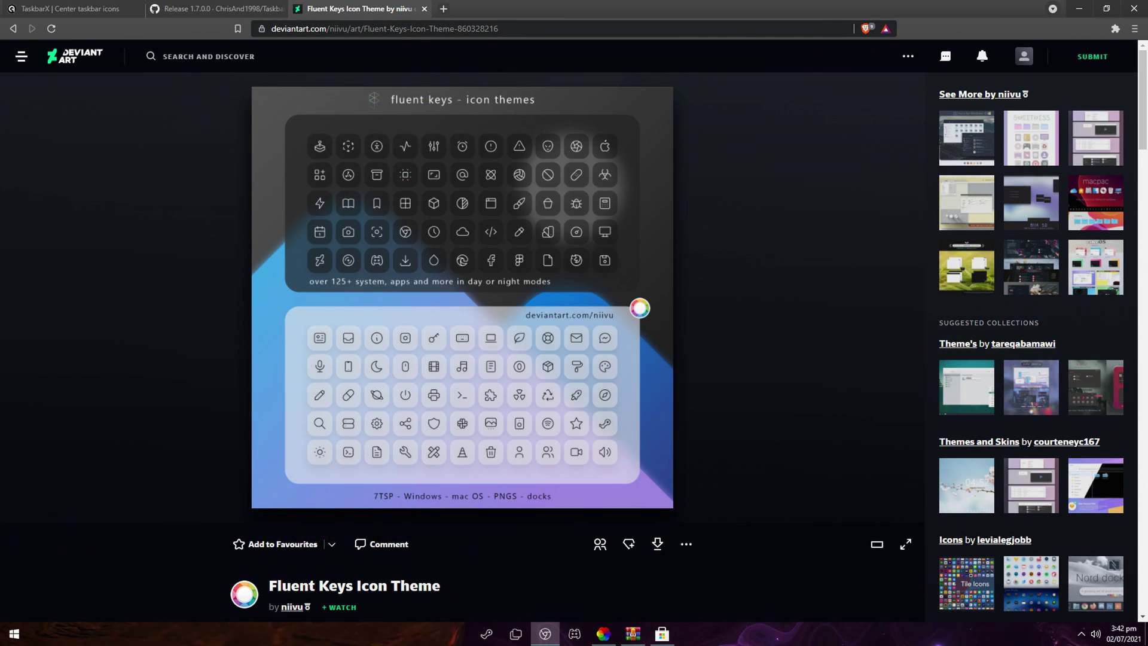
Step: Show the desktop and bring up VLC media player's context options in the Start menu
{"action": "left_click", "coordinate": [1143, 640]}
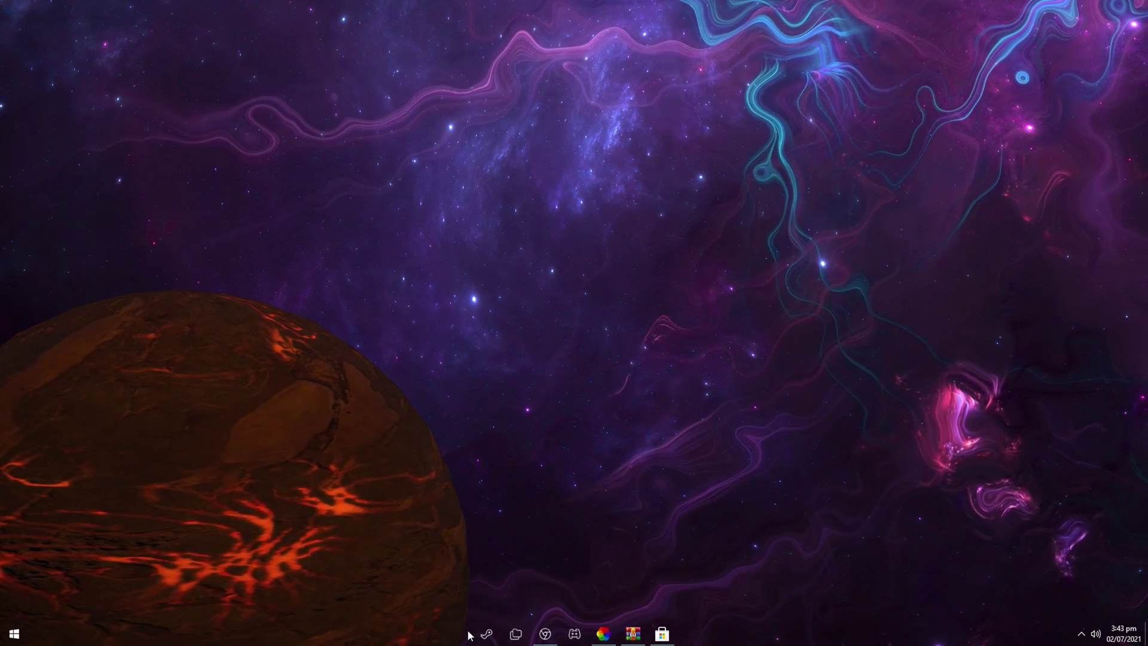
{"action": "left_click", "coordinate": [16, 634]}
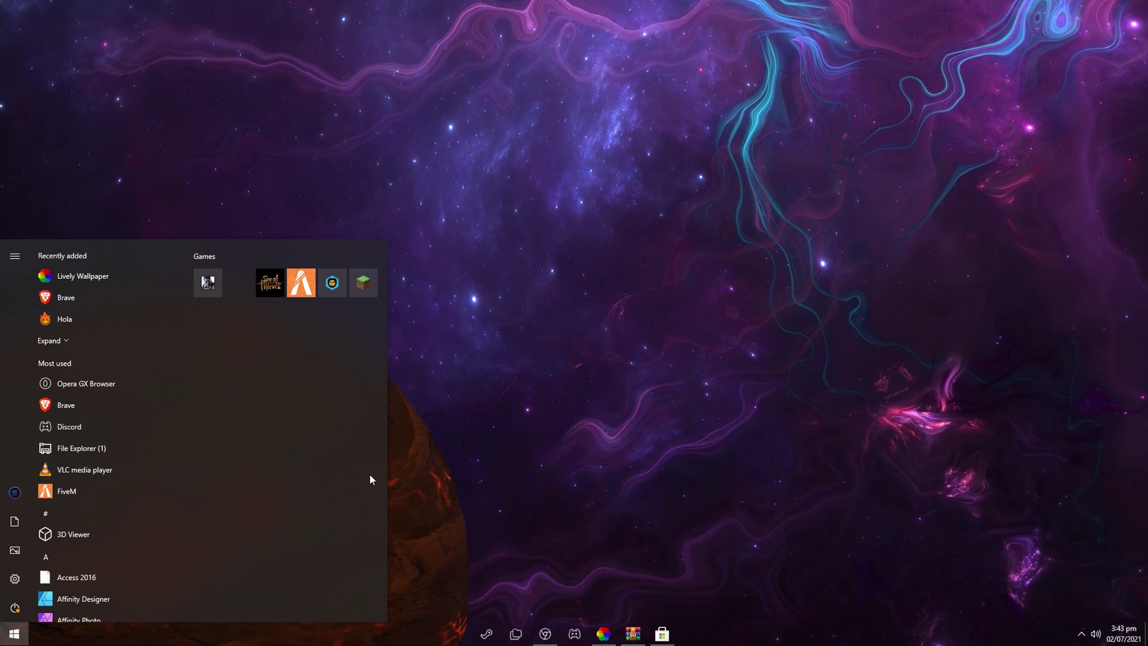
{"action": "right_click", "coordinate": [89, 471]}
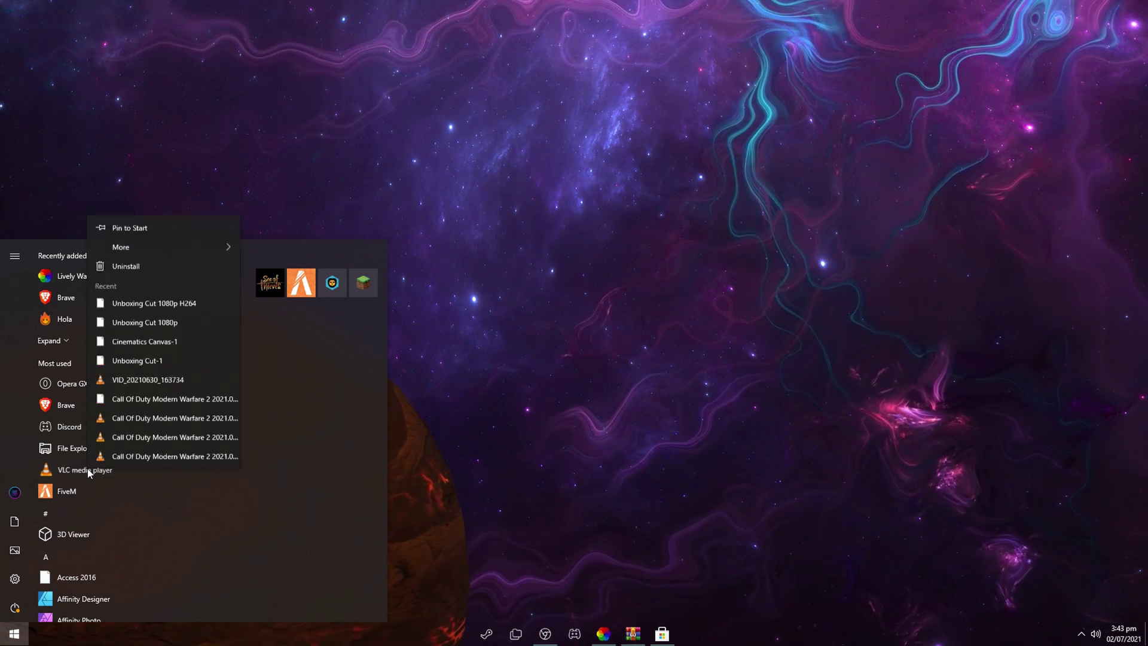
{"action": "key", "text": "Escape"}
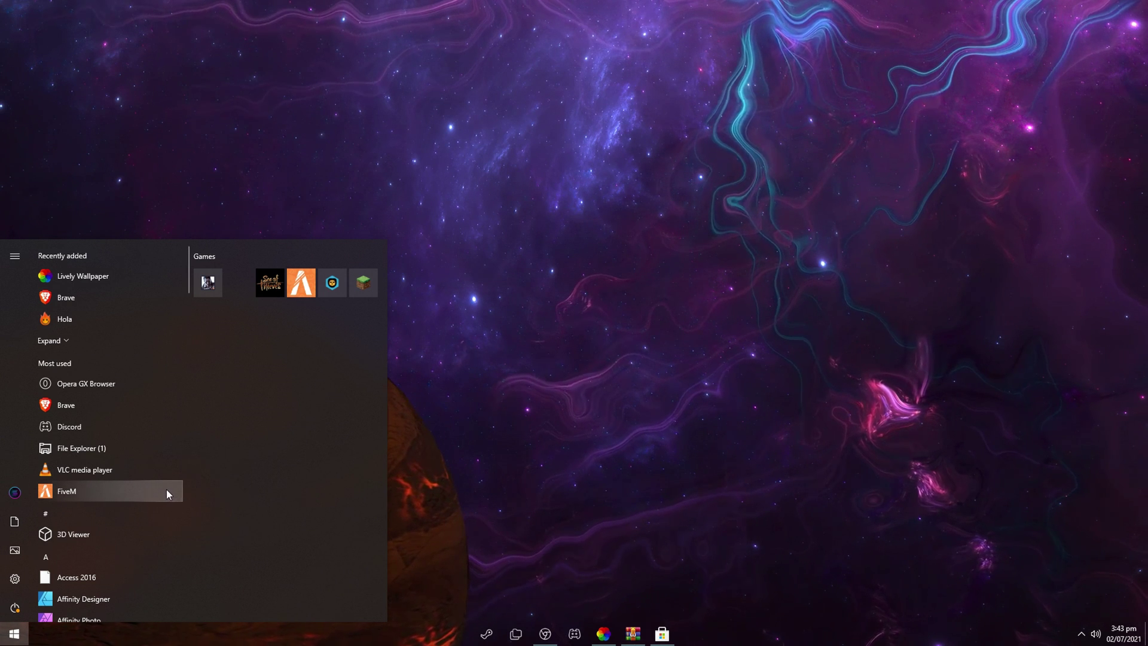
{"action": "right_click", "coordinate": [93, 472]}
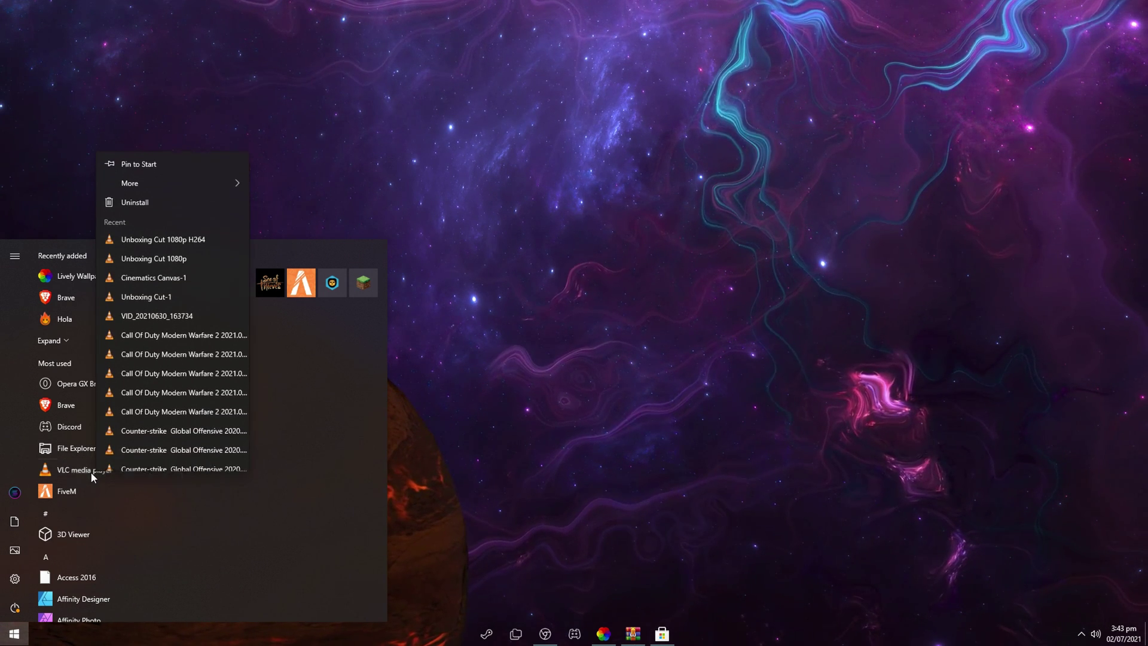
Step: Go to the VLC shortcut's folder and open its Properties Change Icon dialog
{"action": "mouse_move", "coordinate": [201, 174]}
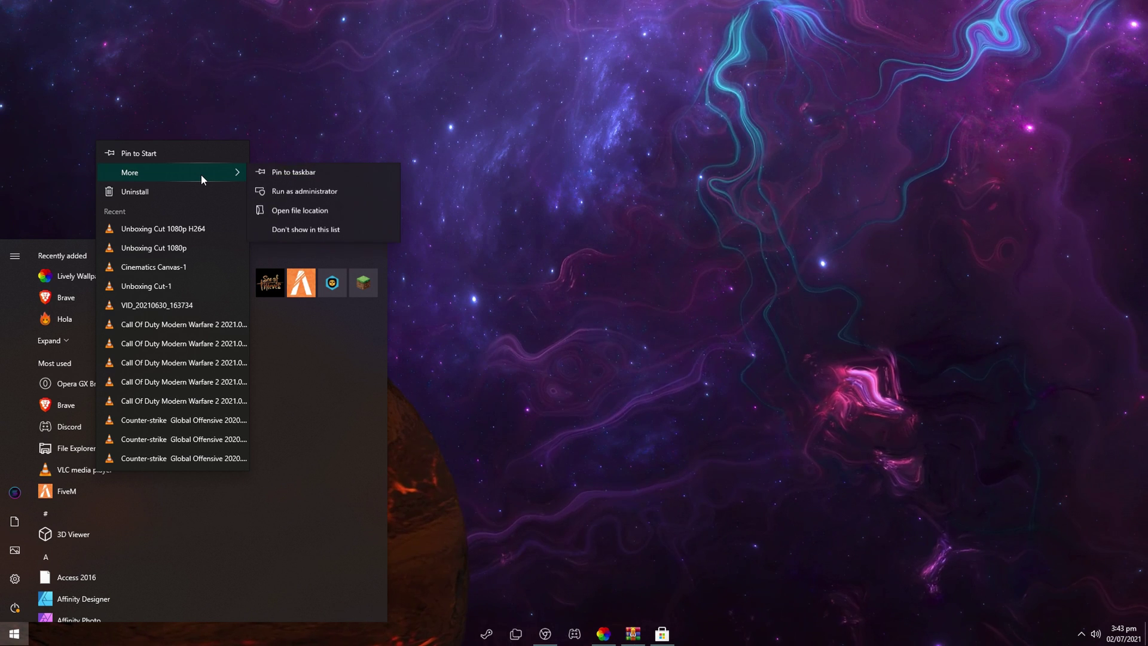
{"action": "left_click", "coordinate": [320, 215]}
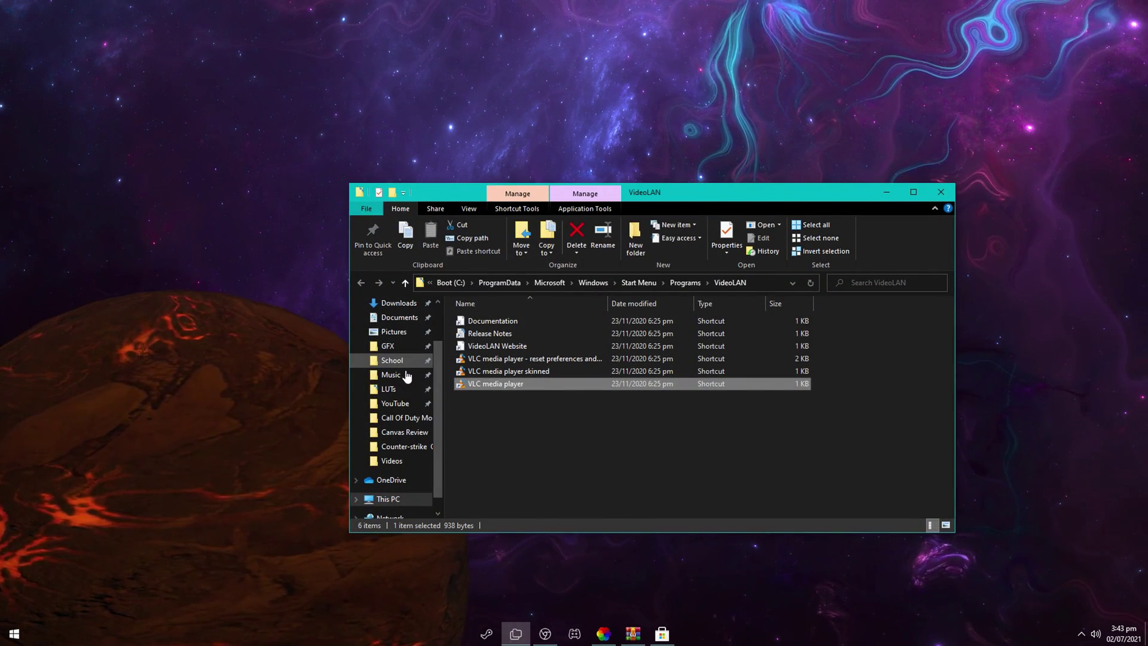
{"action": "left_click", "coordinate": [471, 423]}
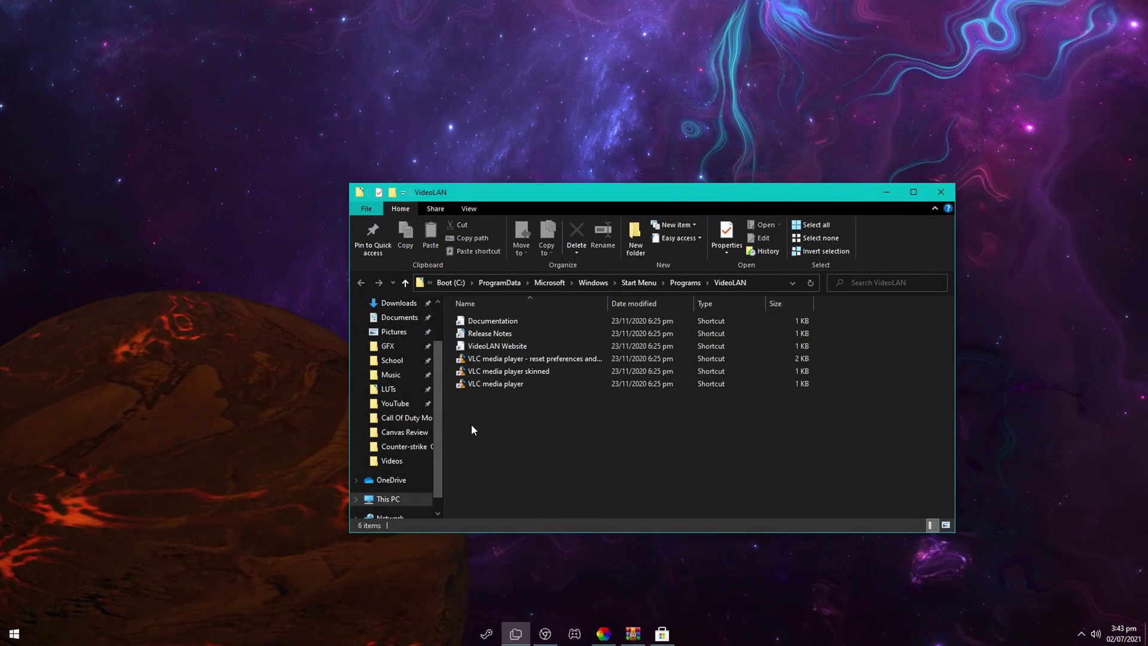
{"action": "double_click", "coordinate": [493, 389]}
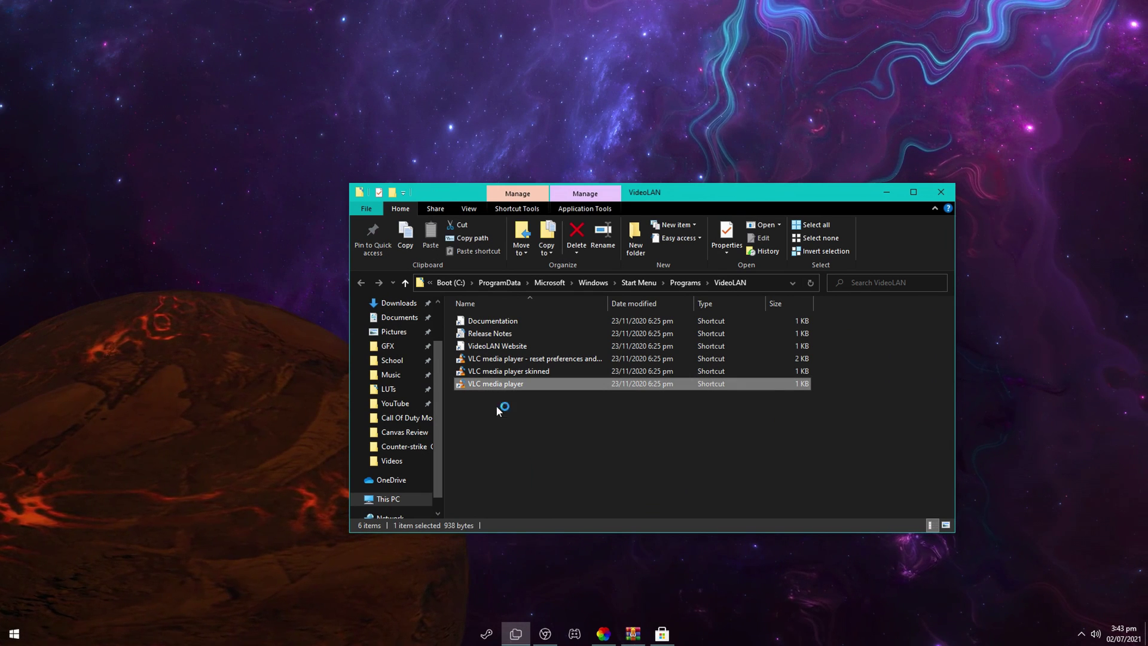
{"action": "right_click", "coordinate": [497, 384]}
{"action": "left_click", "coordinate": [548, 608]}
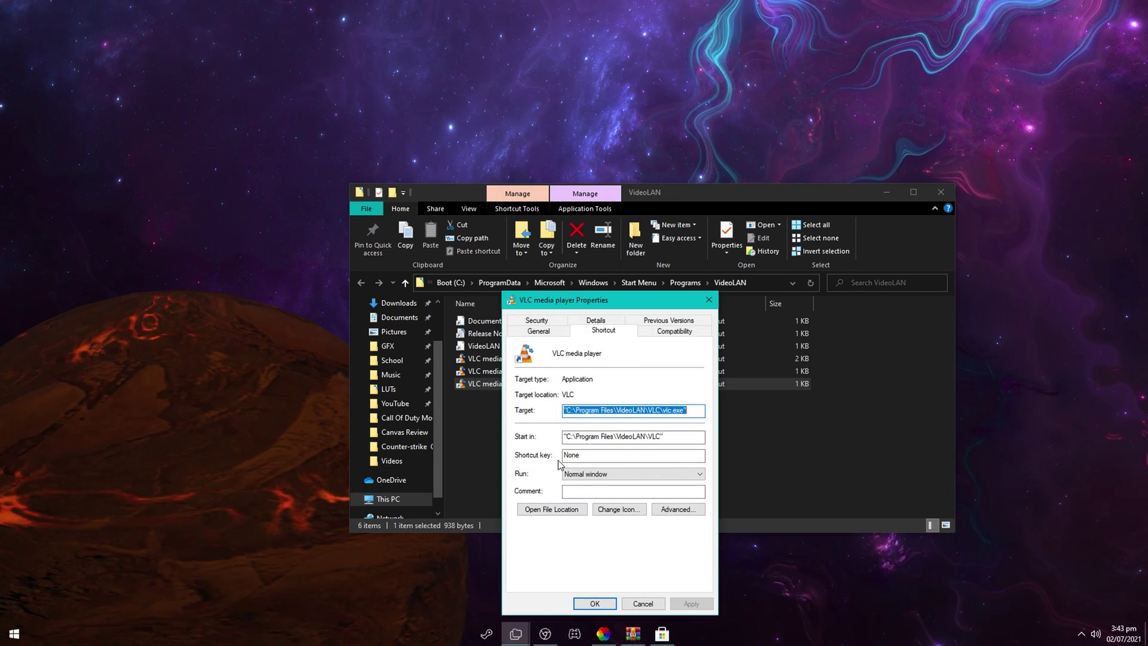
{"action": "left_click", "coordinate": [619, 510]}
Step: Apply the Downloads\Night traffic-cone icon to the VLC shortcut, approving the admin prompt
{"action": "left_click", "coordinate": [684, 392]}
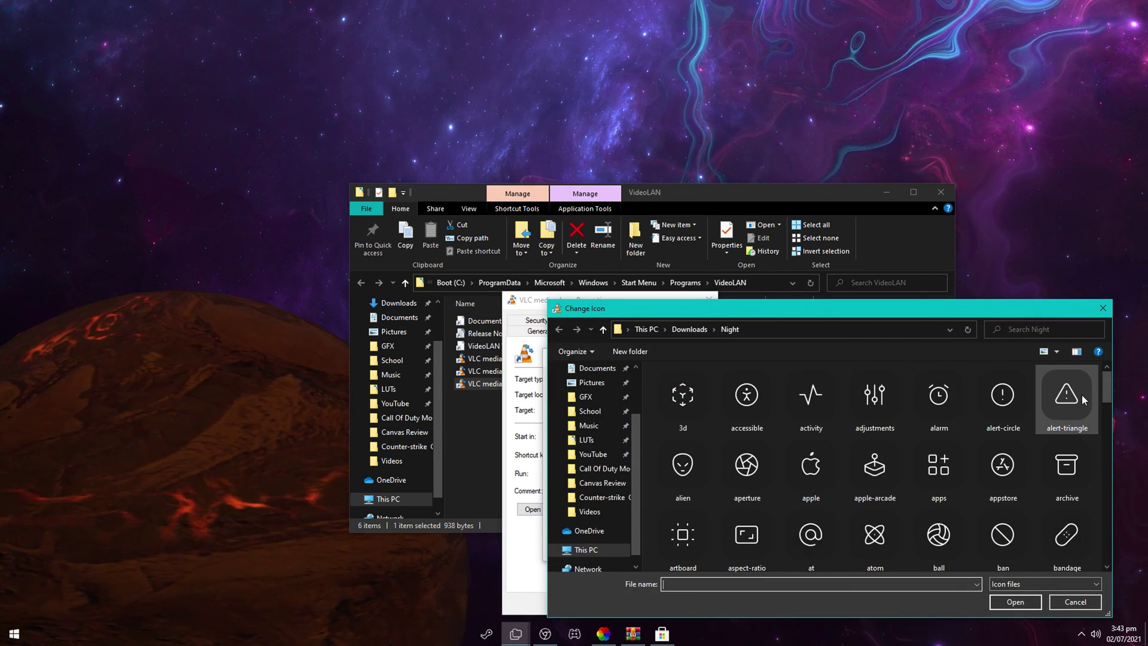
{"action": "left_click_drag", "start_coordinate": [1110, 389], "coordinate": [1093, 539]}
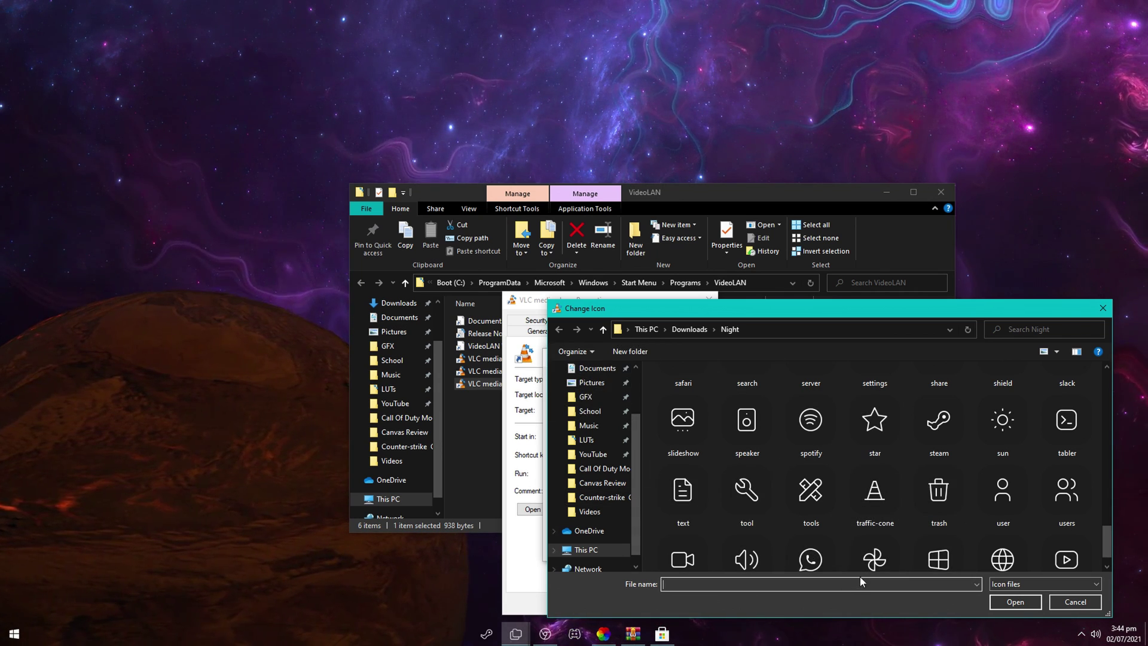
{"action": "double_click", "coordinate": [868, 525]}
{"action": "left_click", "coordinate": [637, 547]}
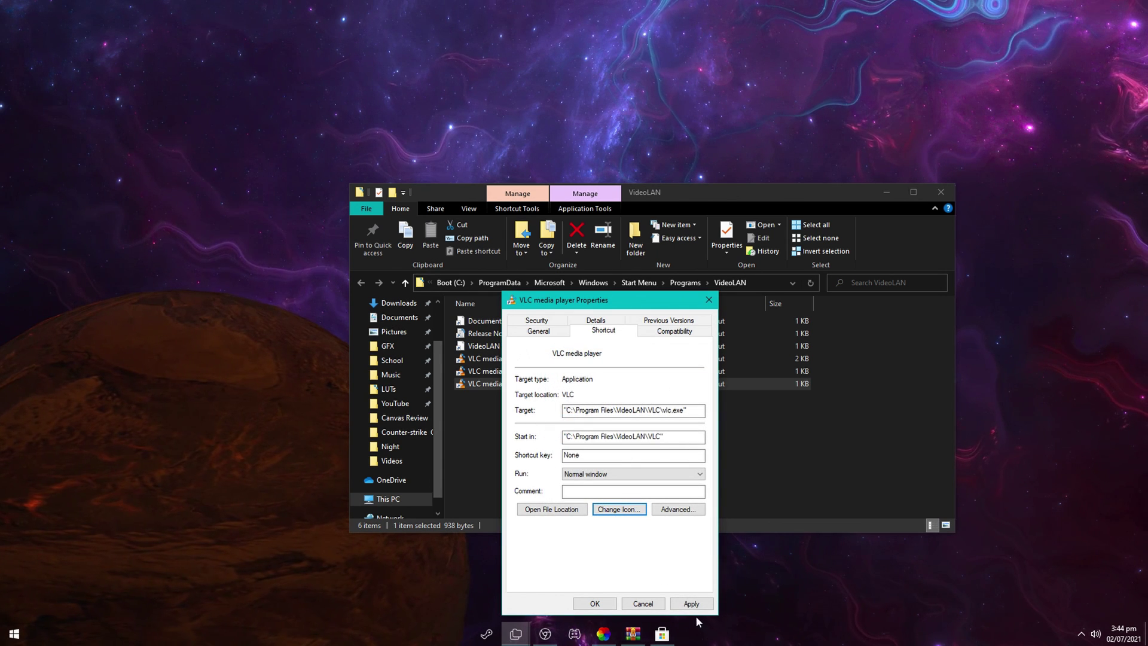
{"action": "left_click", "coordinate": [691, 603]}
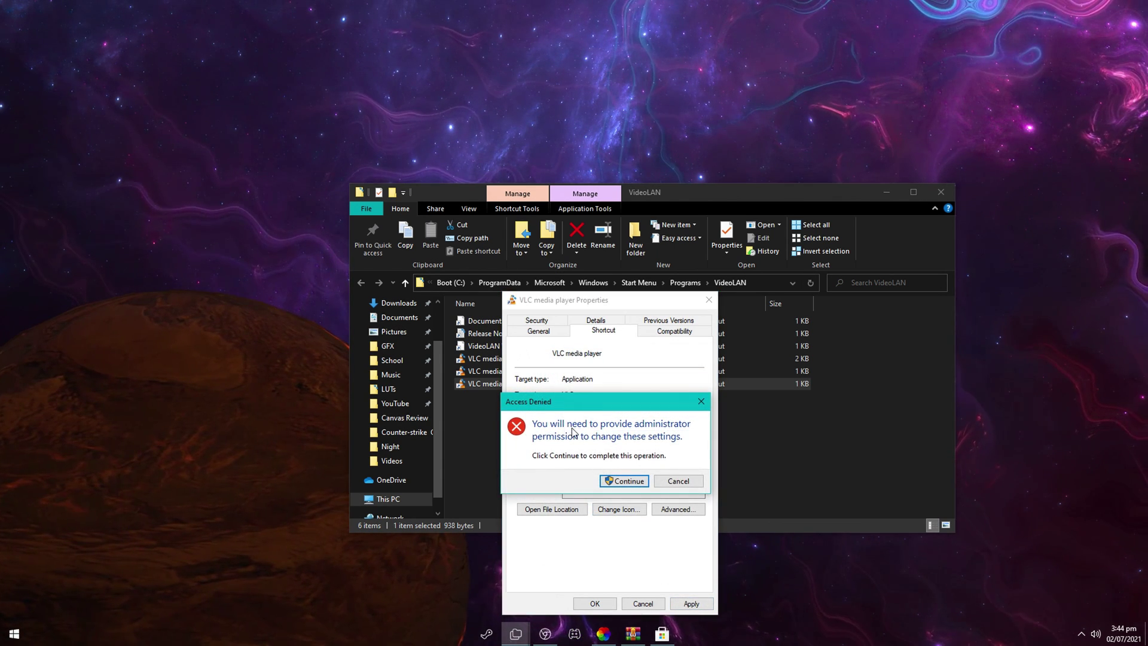
{"action": "left_click", "coordinate": [624, 481]}
{"action": "left_click", "coordinate": [610, 604]}
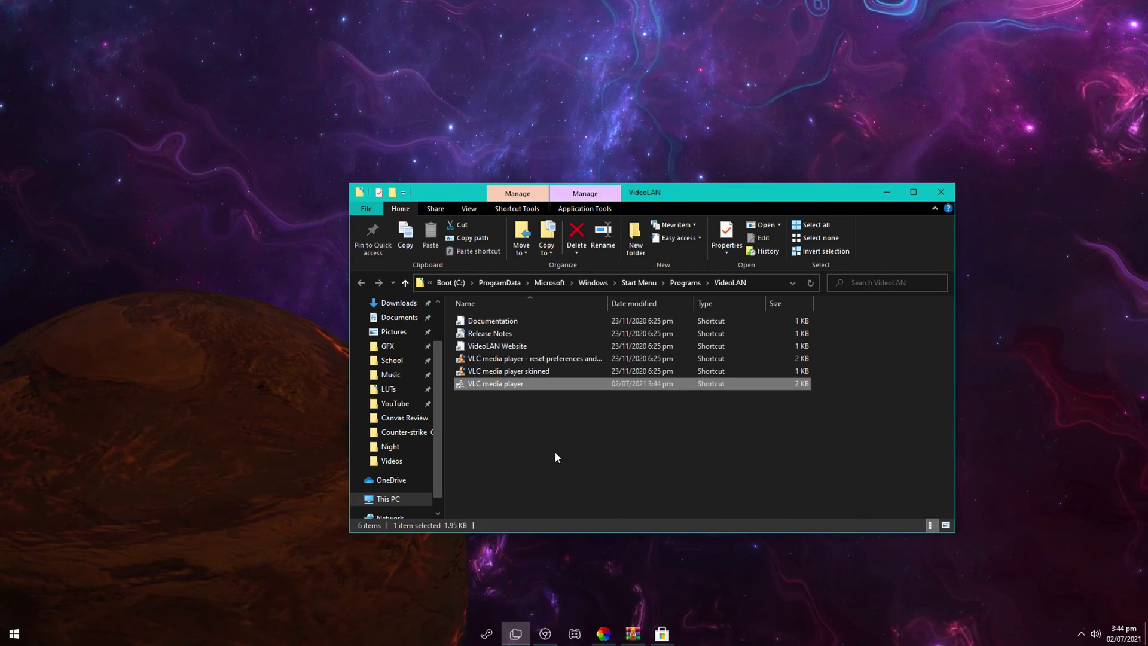
{"action": "left_click_drag", "start_coordinate": [508, 384], "coordinate": [724, 628]}
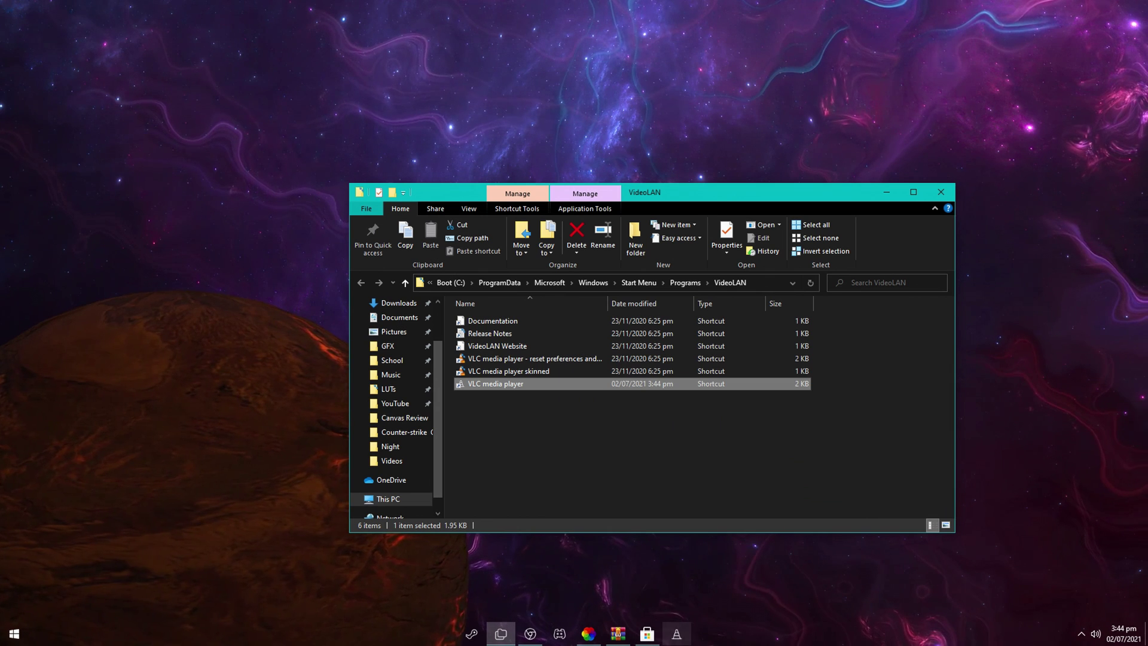
{"action": "left_click", "coordinate": [619, 499]}
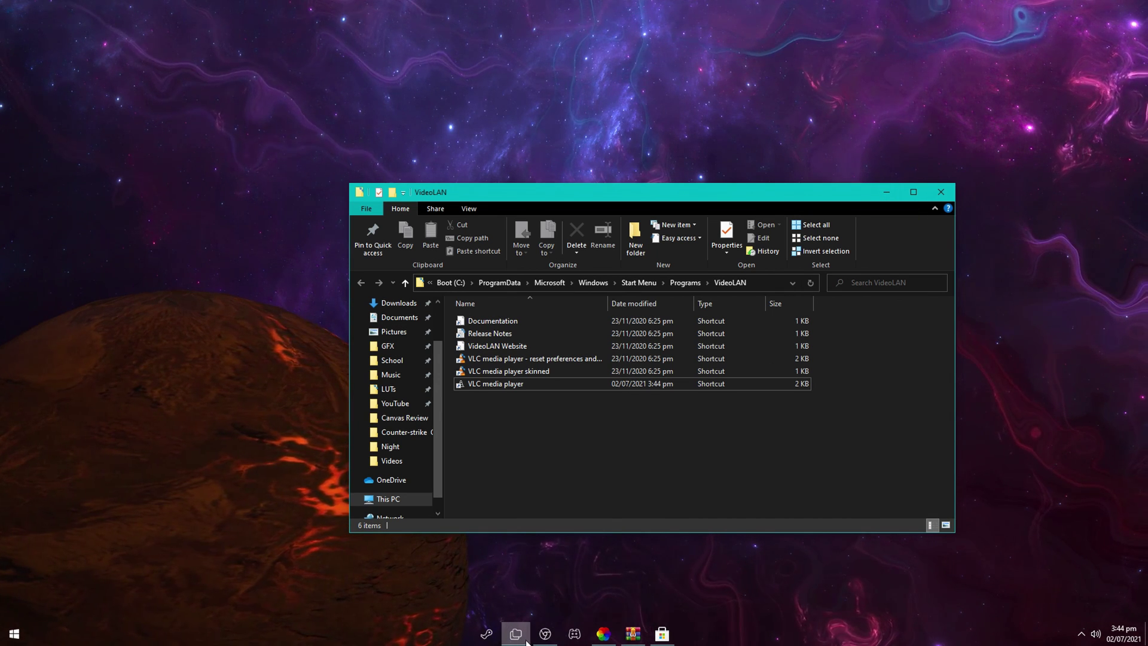
Step: Close VideoLAN, then set the pinned File Explorer shortcut's icon to Night\alien via its jump list
{"action": "left_click", "coordinate": [941, 198]}
{"action": "right_click", "coordinate": [514, 629]}
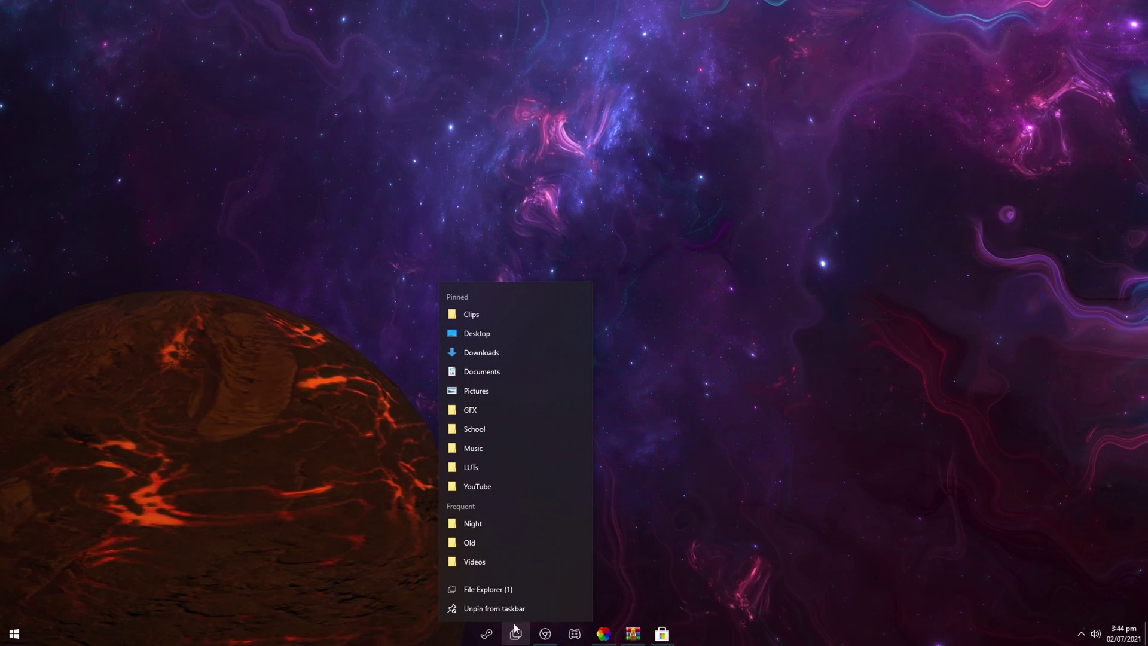
{"action": "right_click", "coordinate": [480, 589]}
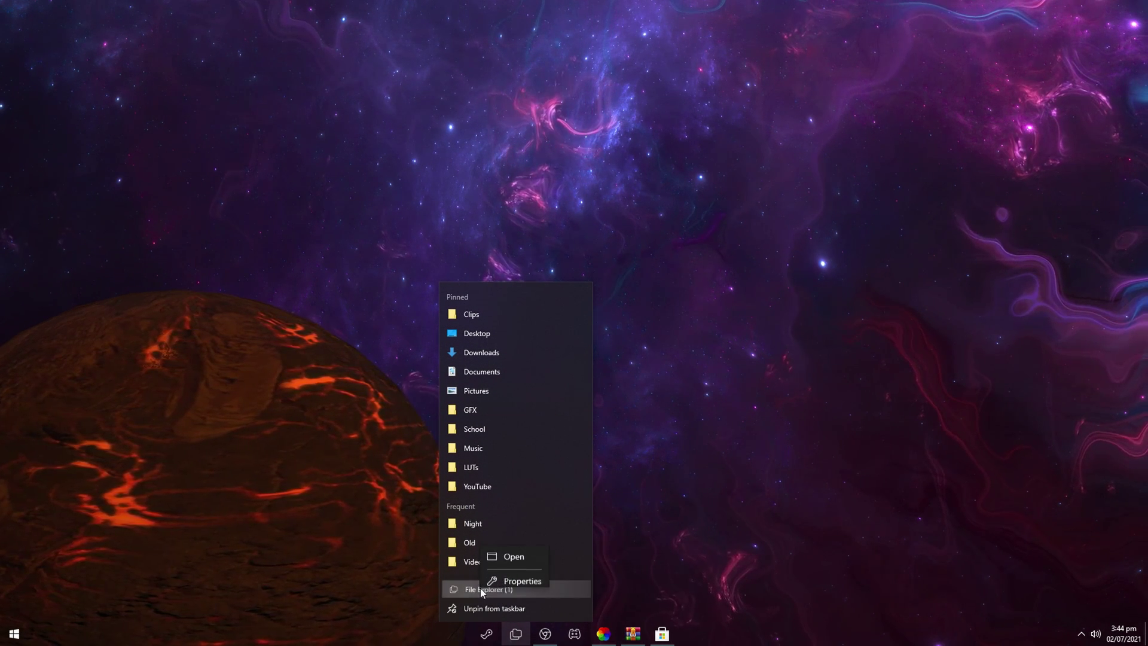
{"action": "left_click", "coordinate": [505, 580]}
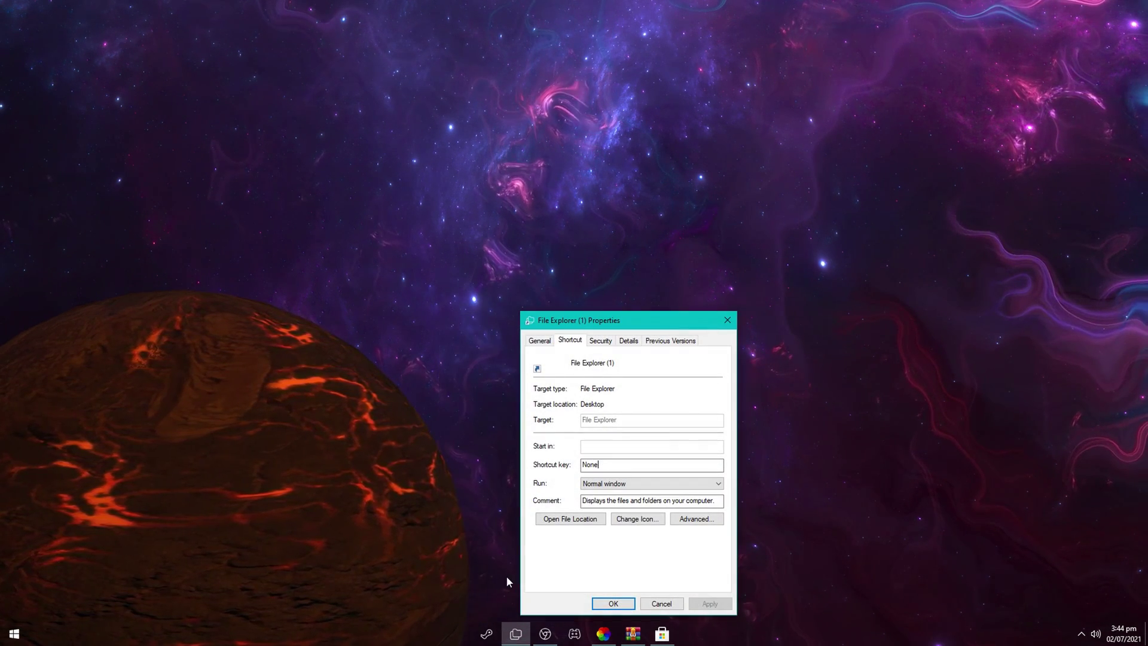
{"action": "left_click", "coordinate": [643, 520]}
{"action": "left_click", "coordinate": [698, 410]}
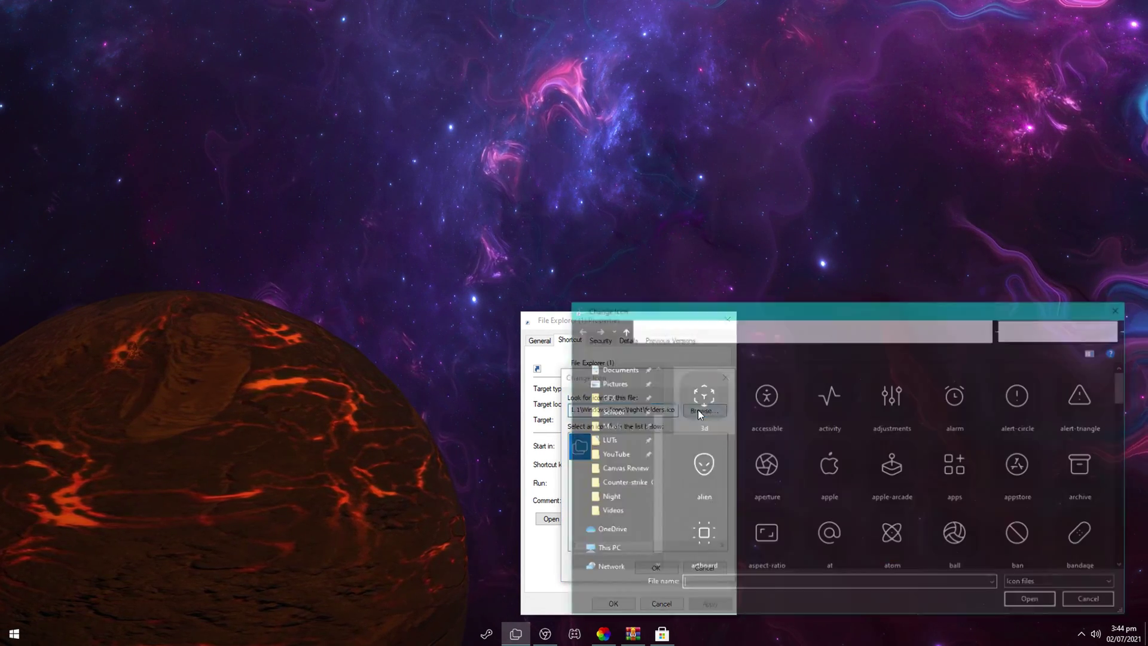
{"action": "double_click", "coordinate": [702, 472]}
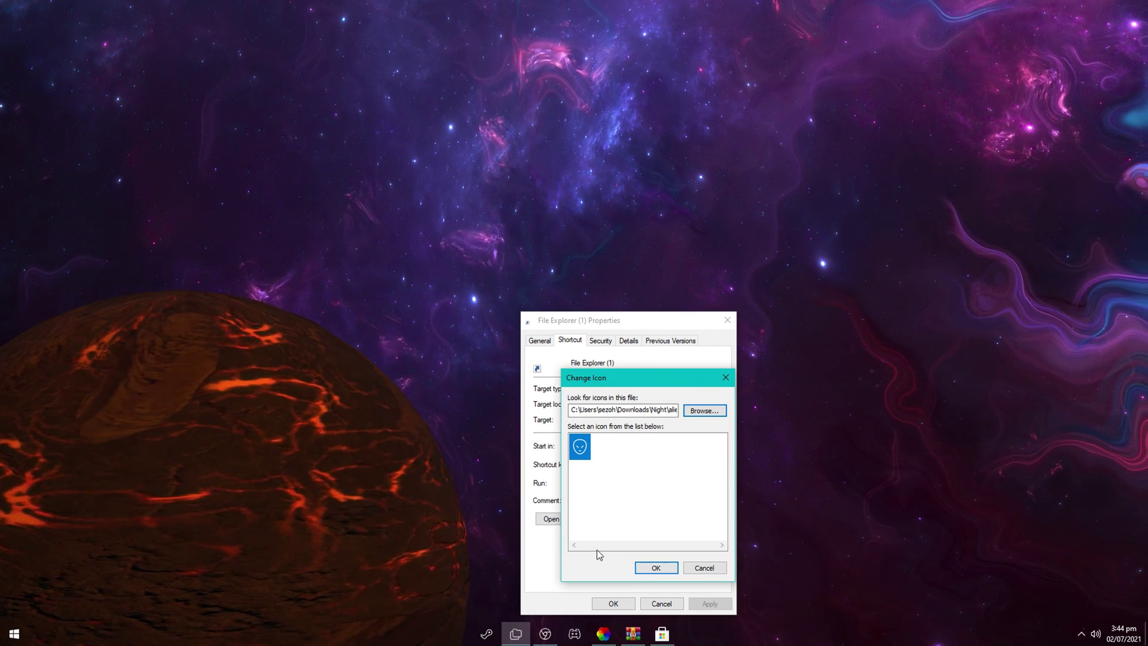
{"action": "left_click", "coordinate": [657, 569]}
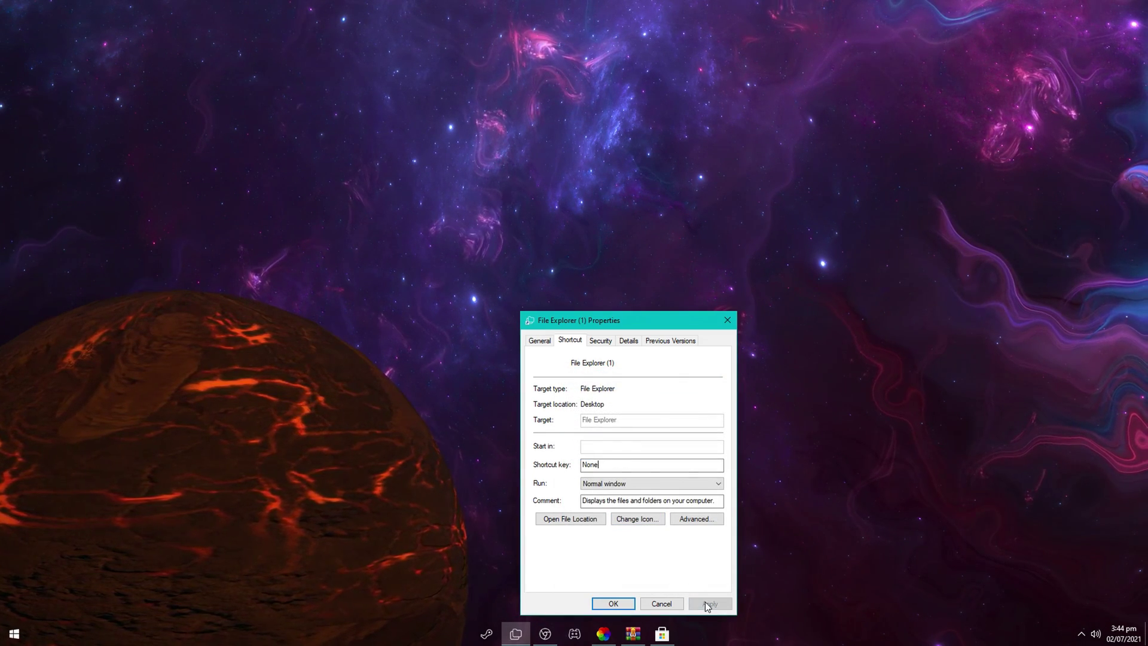
{"action": "left_click", "coordinate": [611, 603]}
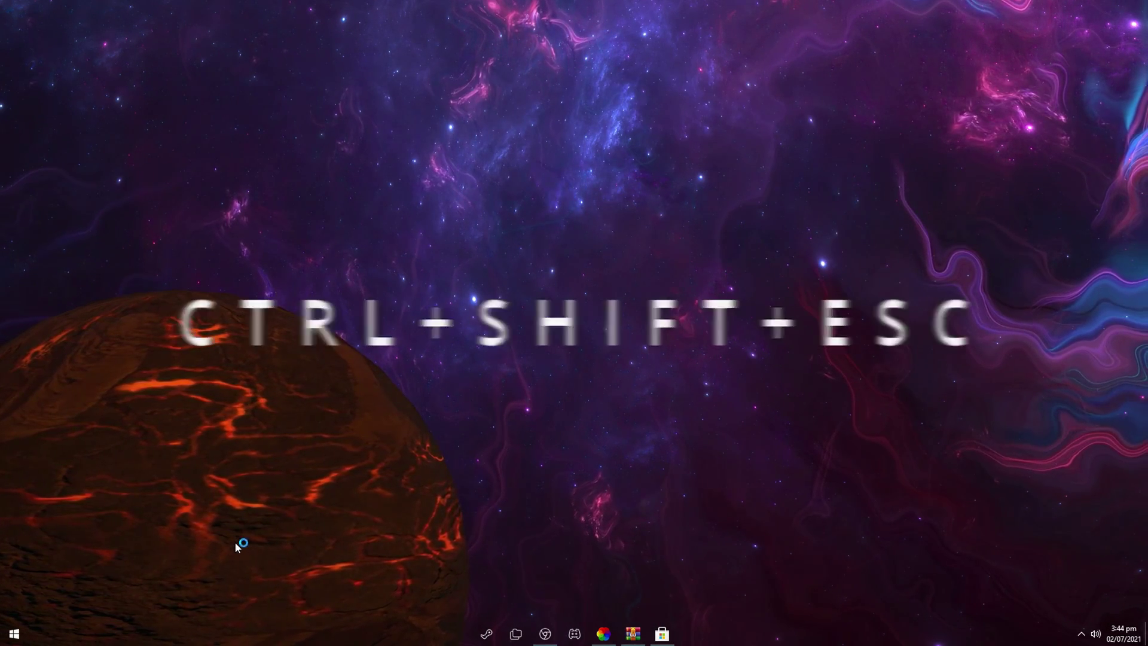
Step: Restart the Windows Explorer process from Task Manager's full view, close it, and show the desktop
{"action": "key", "text": "ctrl+shift+Escape"}
{"action": "key", "text": "alt+d"}
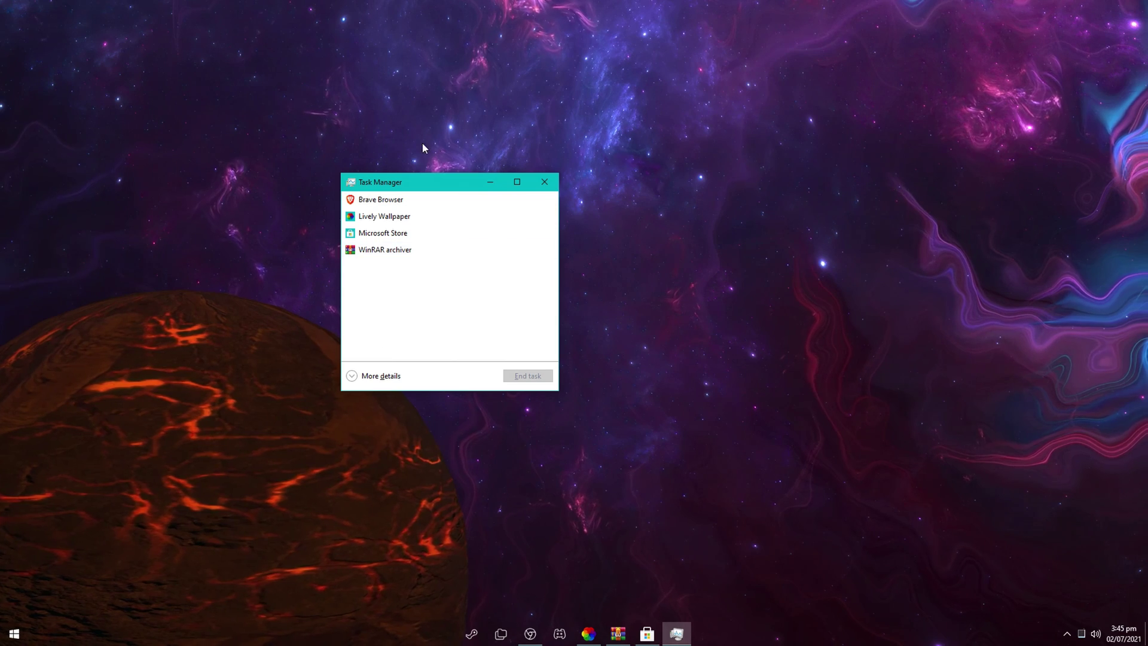
{"action": "left_click", "coordinate": [384, 376]}
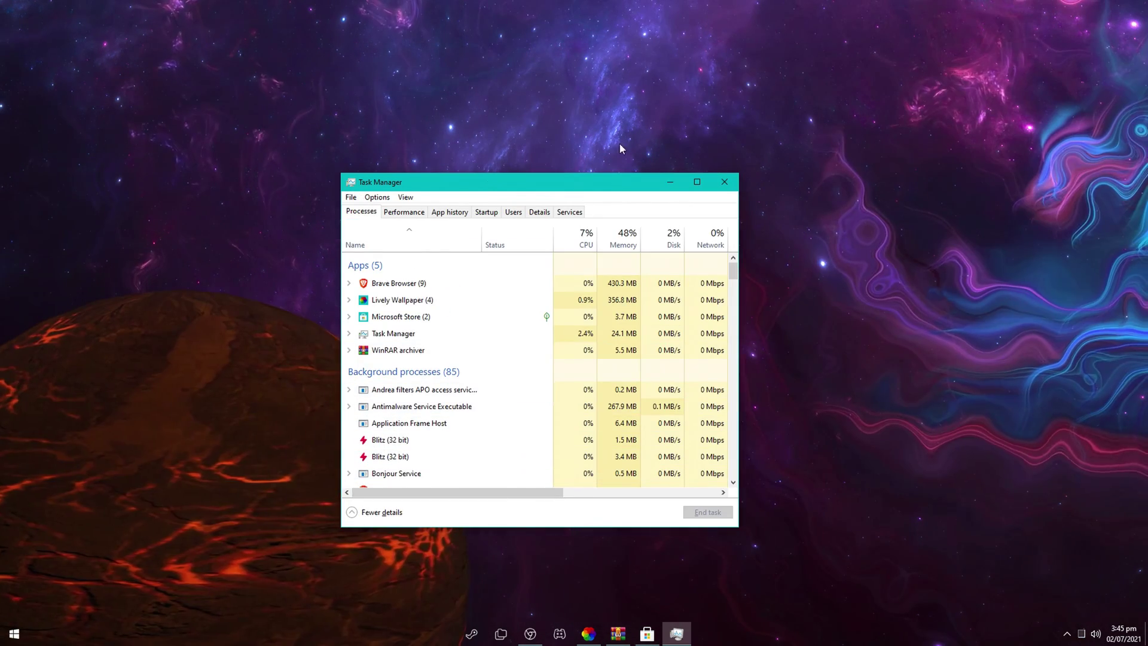
{"action": "left_click", "coordinate": [501, 634]}
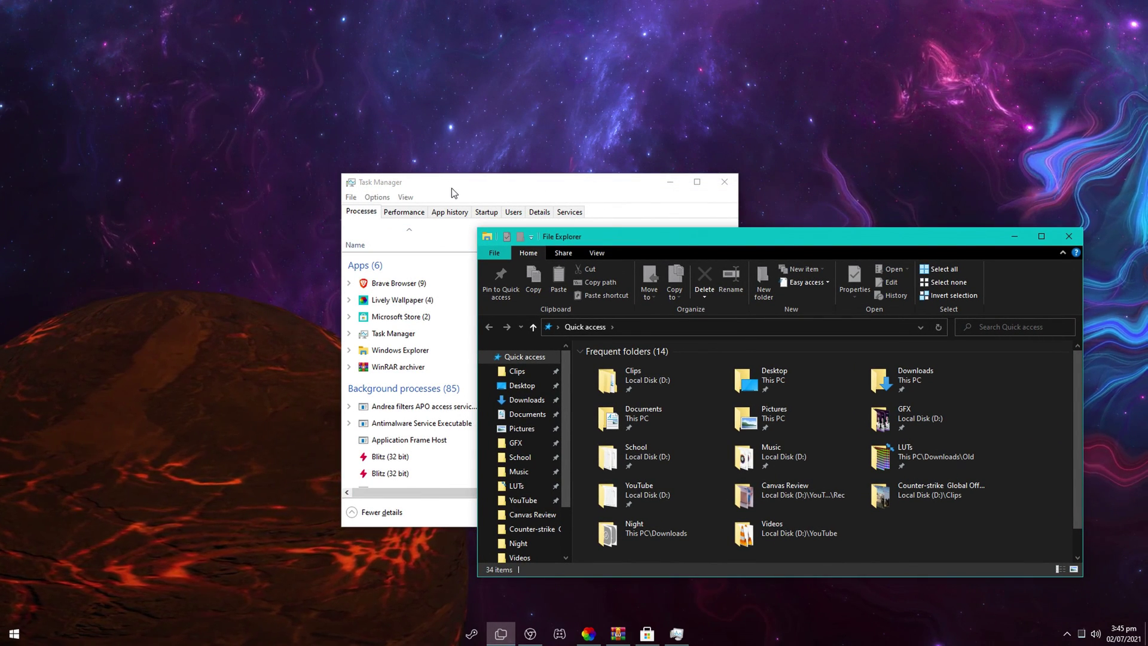
{"action": "left_click", "coordinate": [451, 188]}
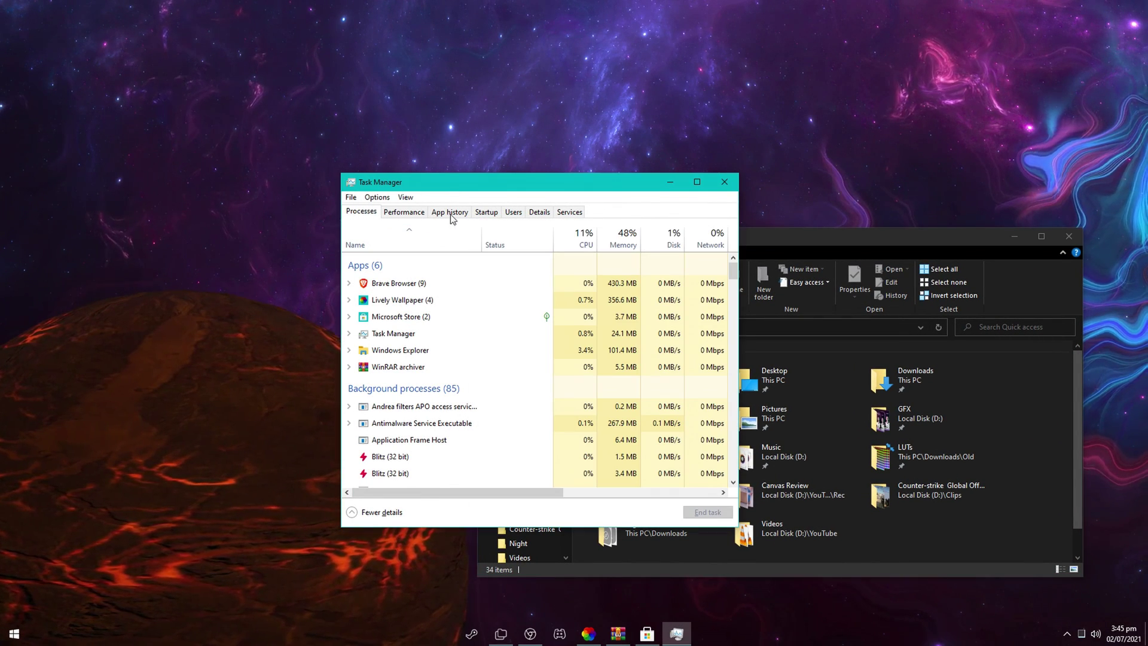
{"action": "right_click", "coordinate": [396, 360]}
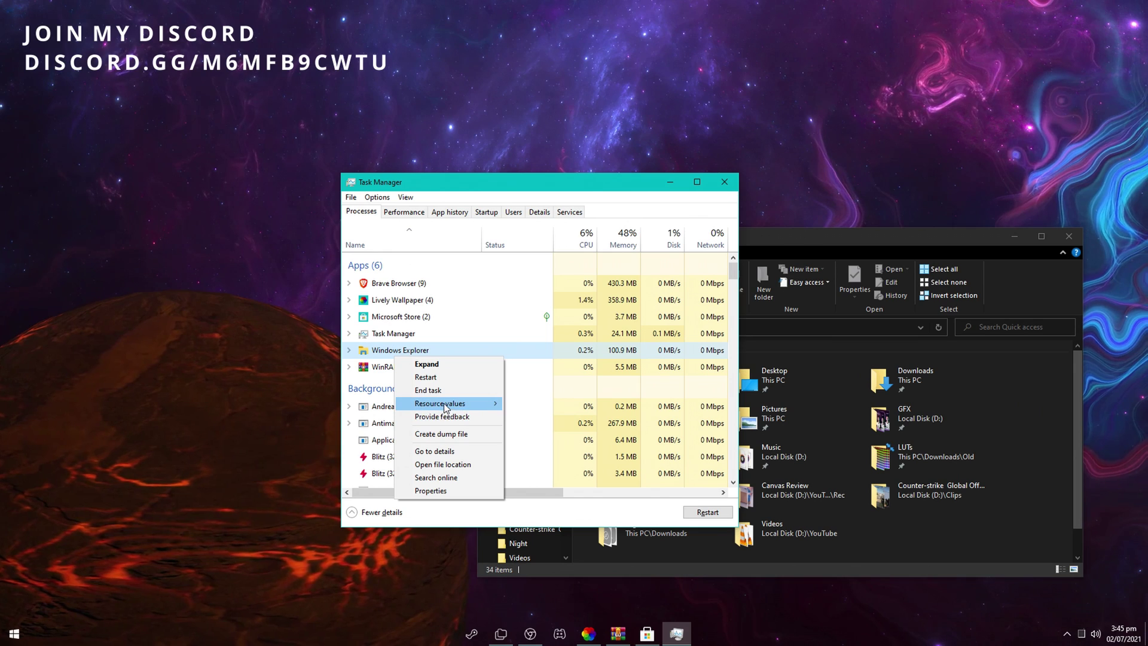
{"action": "left_click", "coordinate": [443, 378]}
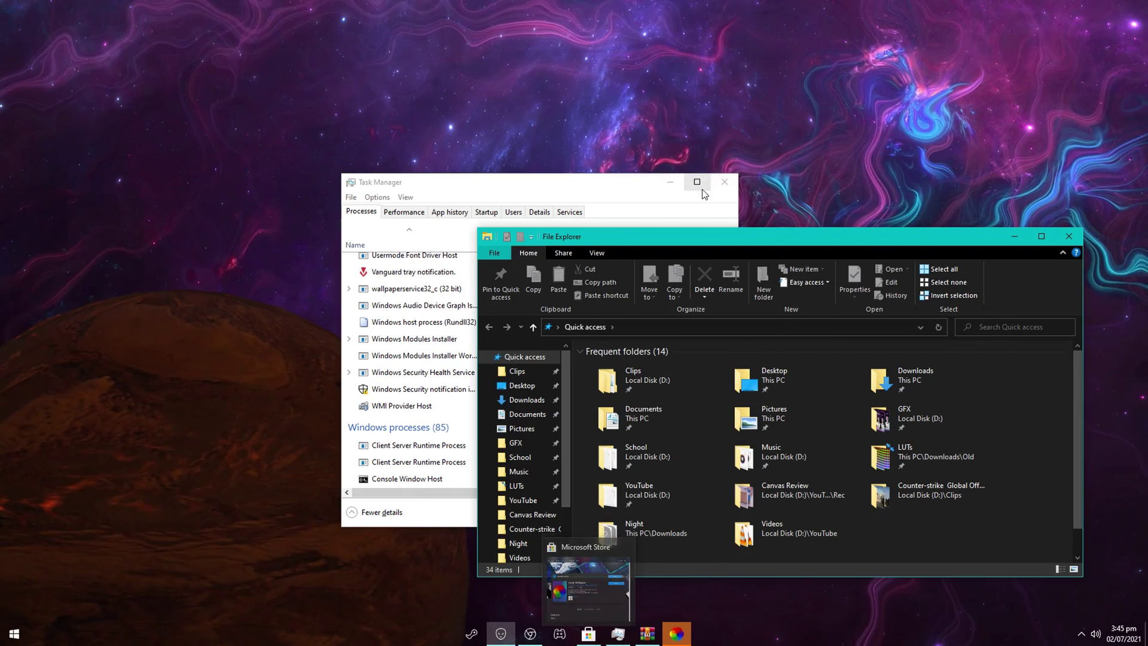
{"action": "left_click", "coordinate": [724, 182]}
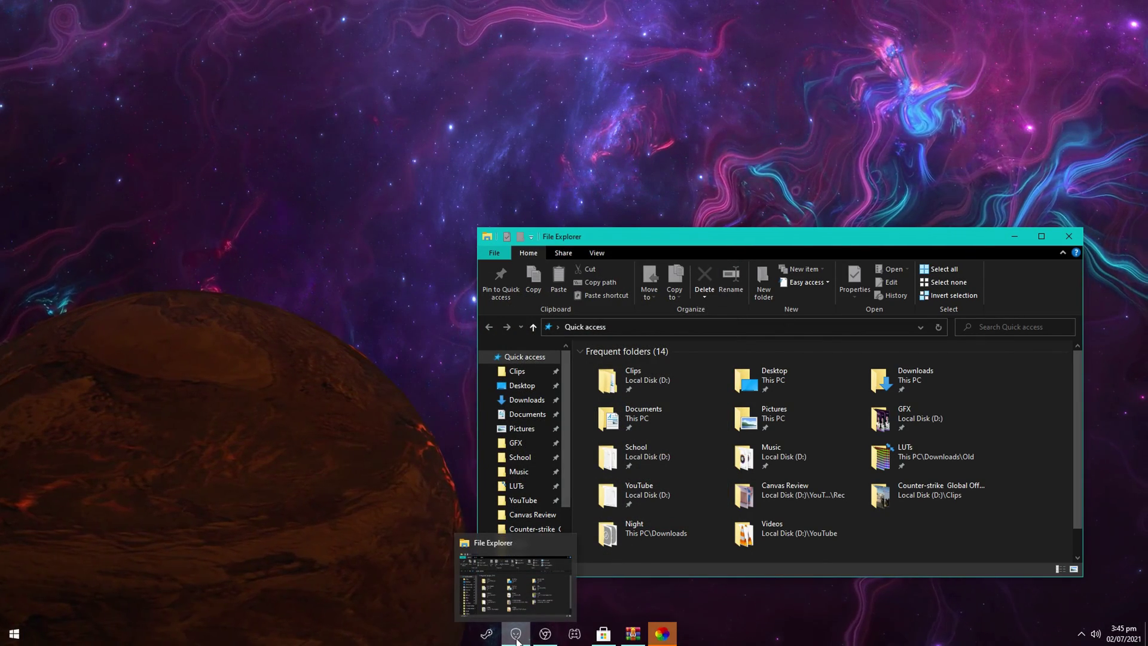
{"action": "key", "text": "super+d"}
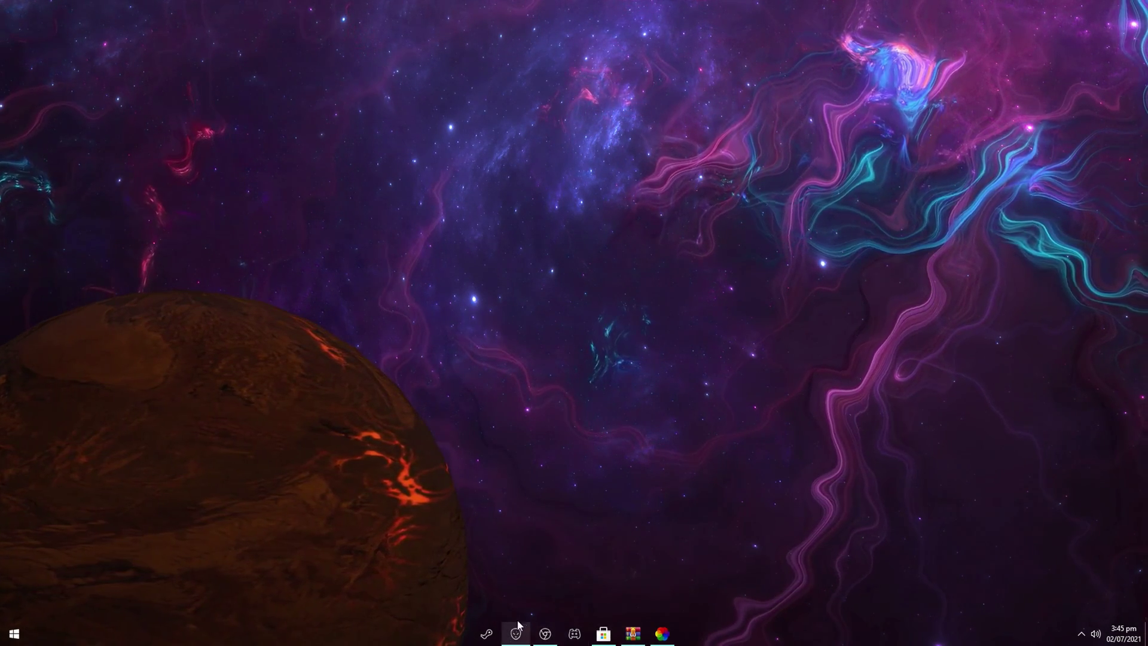
Step: Bring Brave forward and look over the TaskbarX homepage tab
{"action": "left_click", "coordinate": [604, 635]}
{"action": "left_click", "coordinate": [610, 639]}
{"action": "left_click", "coordinate": [545, 634]}
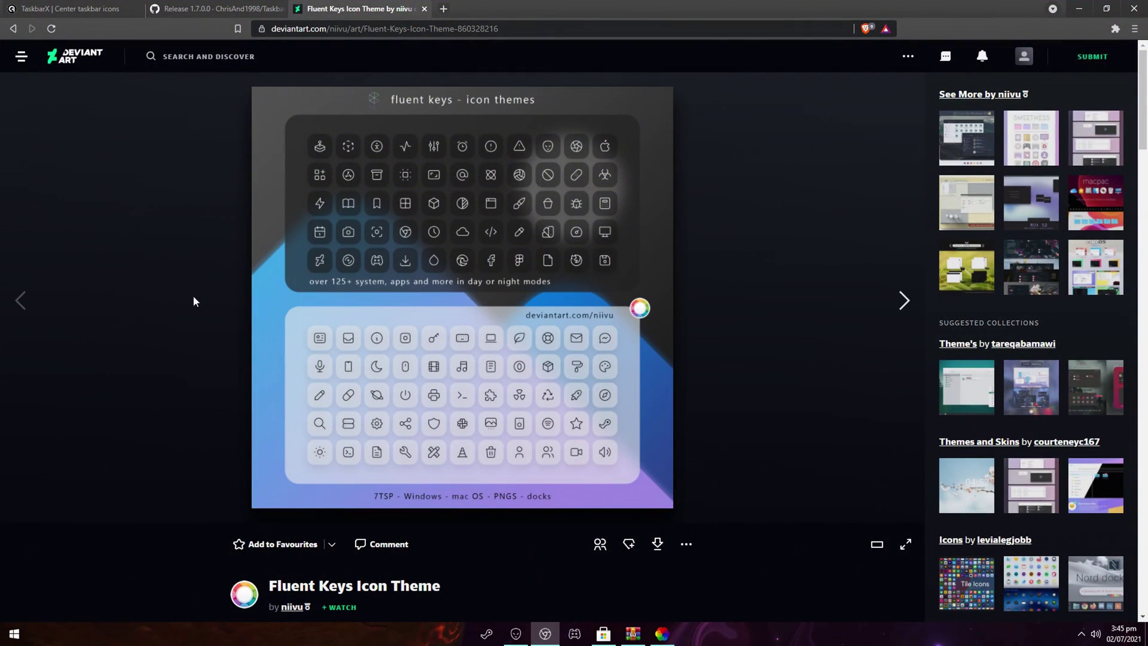
{"action": "left_click", "coordinate": [225, 7]}
{"action": "left_click", "coordinate": [71, 8]}
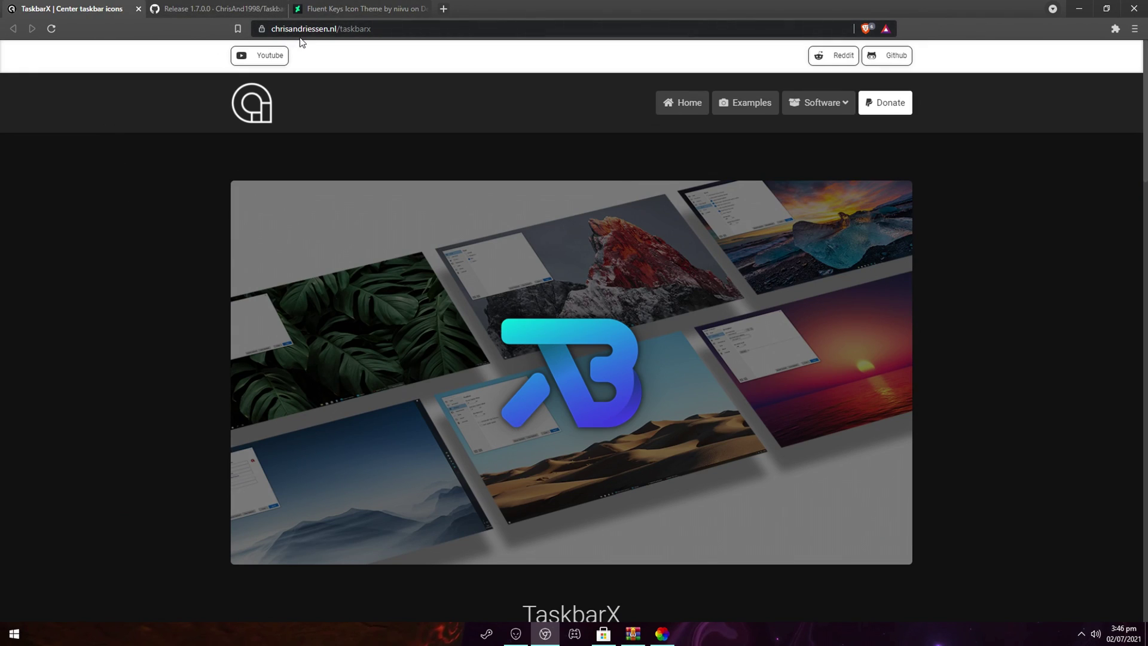
{"action": "scroll", "coordinate": [563, 315], "scroll_direction": "down", "scroll_amount": 10}
{"action": "scroll", "coordinate": [577, 366], "scroll_direction": "up", "scroll_amount": 10}
{"action": "scroll", "coordinate": [645, 407], "scroll_direction": "down", "scroll_amount": 10}
{"action": "scroll", "coordinate": [512, 362], "scroll_direction": "up", "scroll_amount": 1}
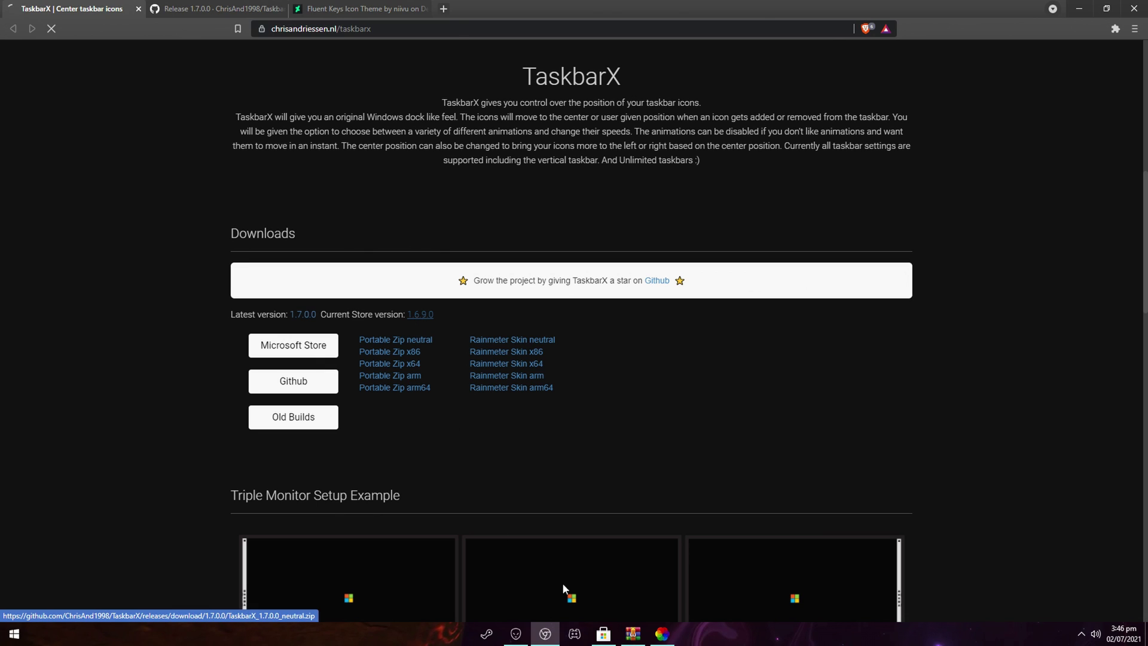
Step: Close the Release 1.7.0.0 tab and reveal the TaskbarX archive behind Brave
{"action": "left_click", "coordinate": [287, 13]}
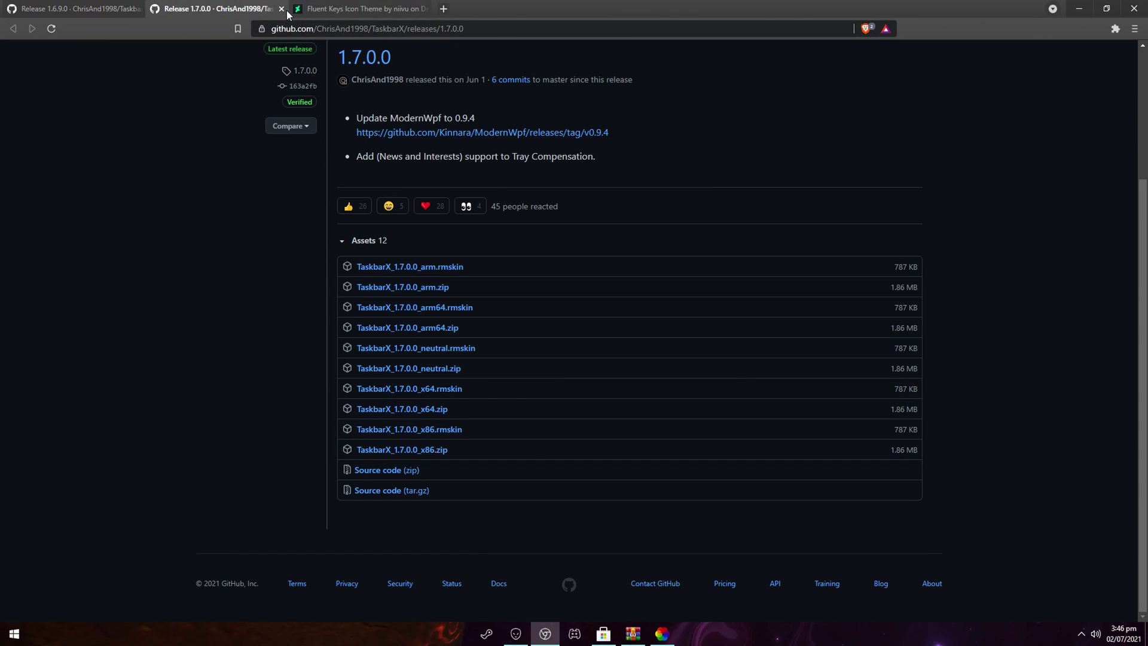
{"action": "key", "text": "ctrl+w"}
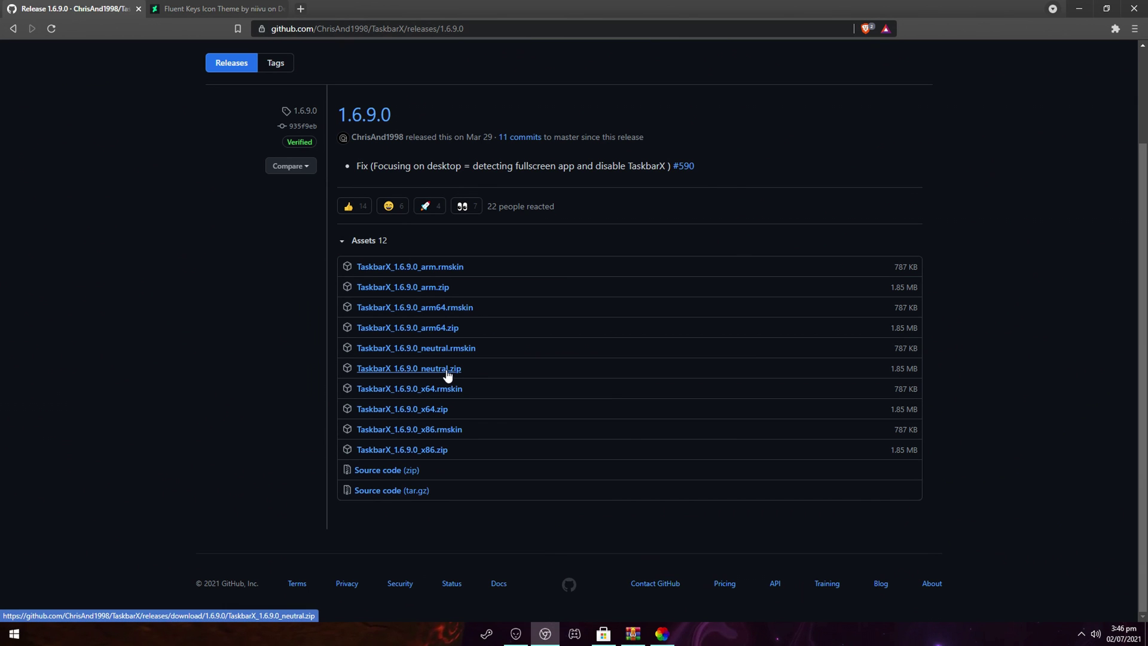
{"action": "left_click", "coordinate": [560, 640]}
Step: Run TaskbarX Configurator.exe from the TaskbarX_1.6.9.0_neutral.zip archive and center its window
{"action": "left_click_drag", "start_coordinate": [330, 118], "coordinate": [708, 101]}
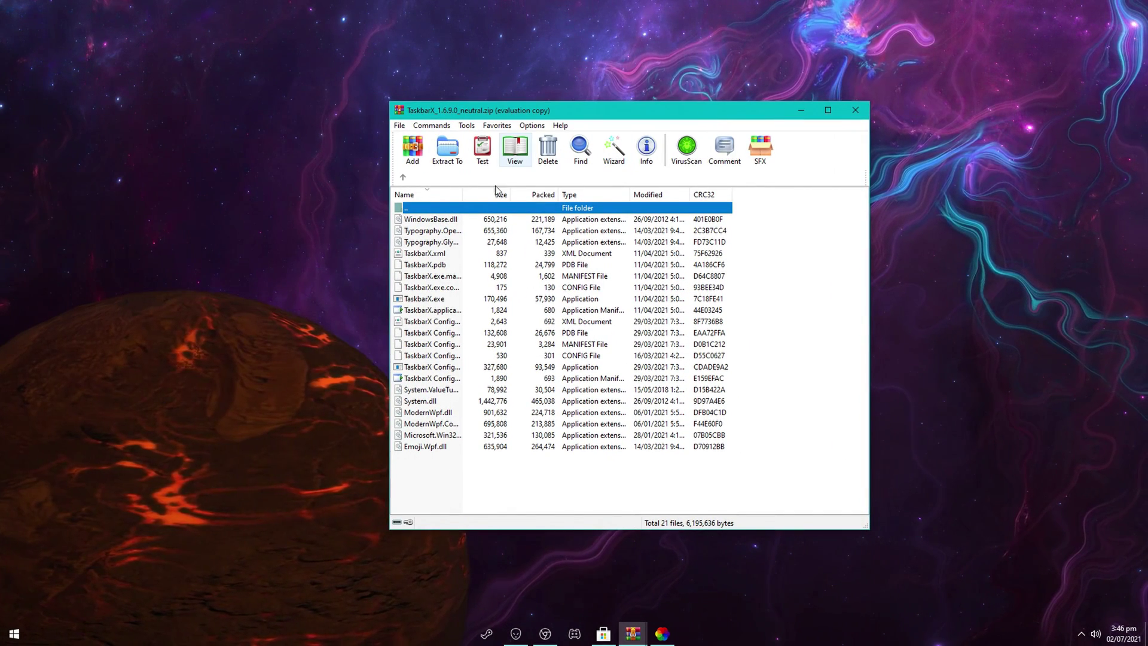
{"action": "left_click", "coordinate": [434, 300]}
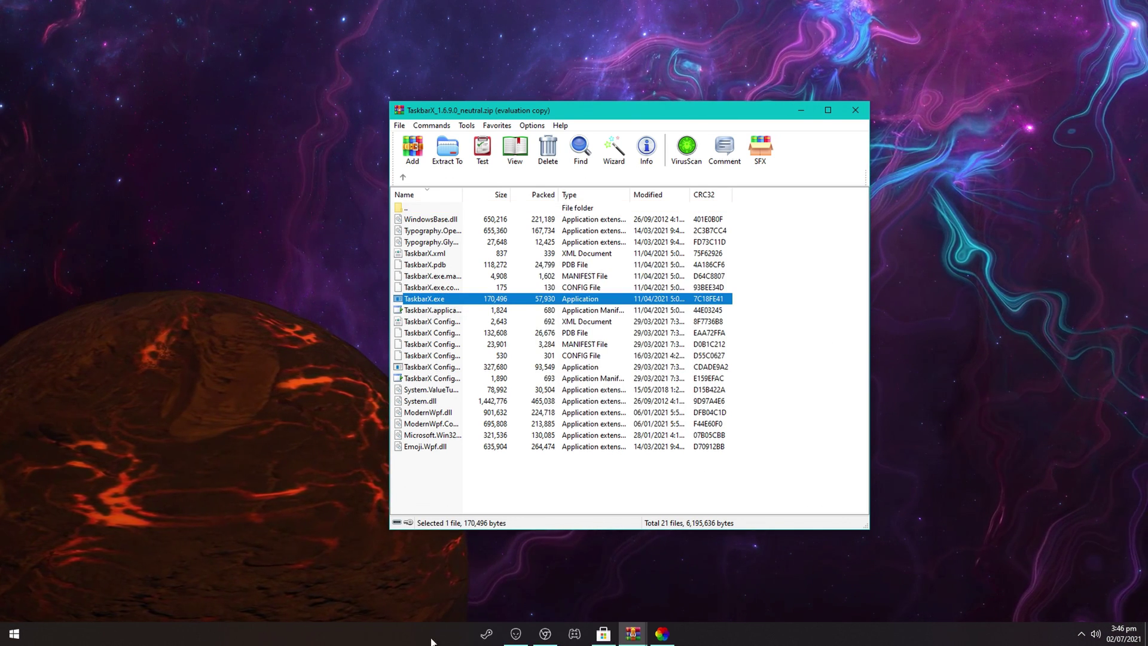
{"action": "double_click", "coordinate": [427, 372]}
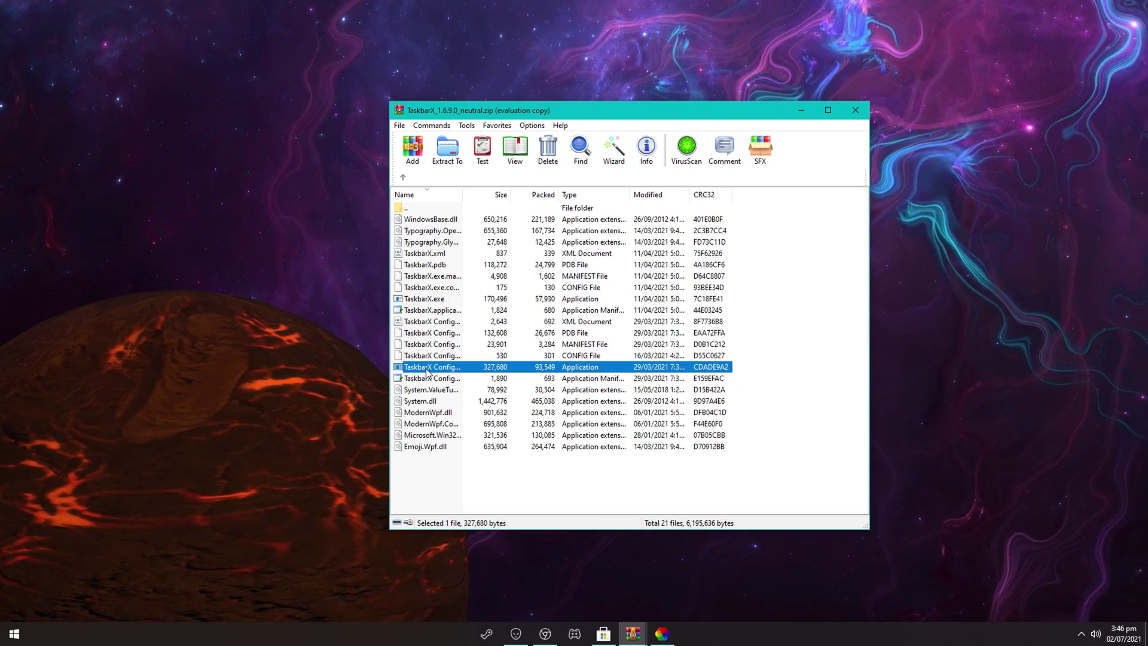
{"action": "left_click_drag", "start_coordinate": [359, 127], "coordinate": [508, 92]}
{"action": "left_click_drag", "start_coordinate": [605, 90], "coordinate": [502, 94]}
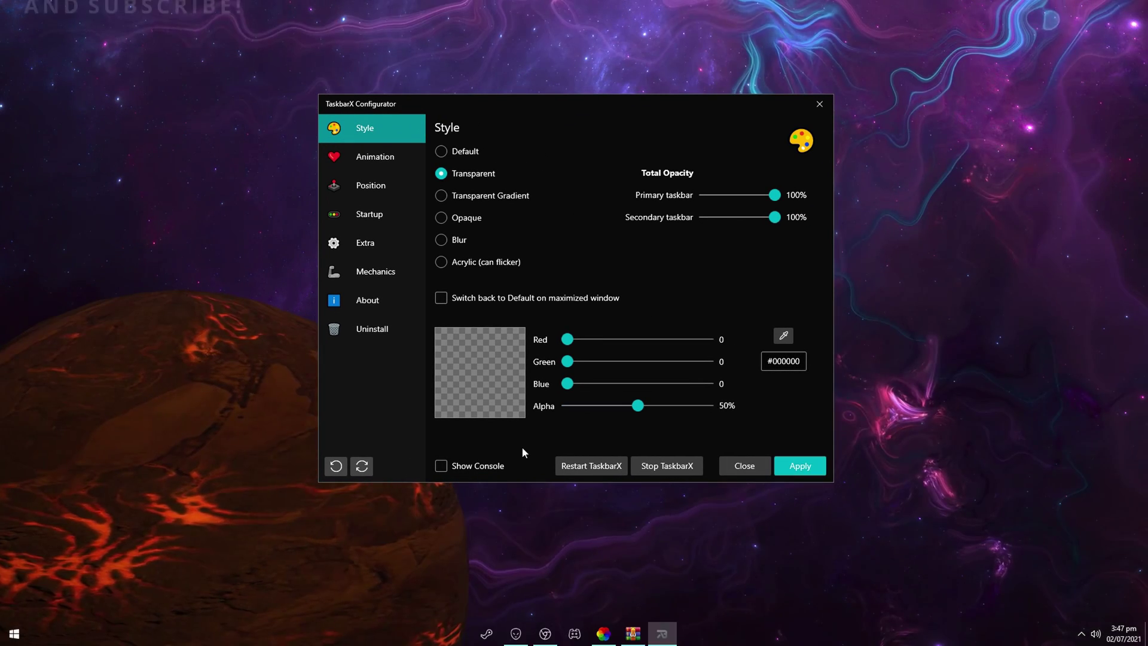
Step: Restart TaskbarX so the Transparent taskbar style takes effect
{"action": "left_click", "coordinate": [564, 470]}
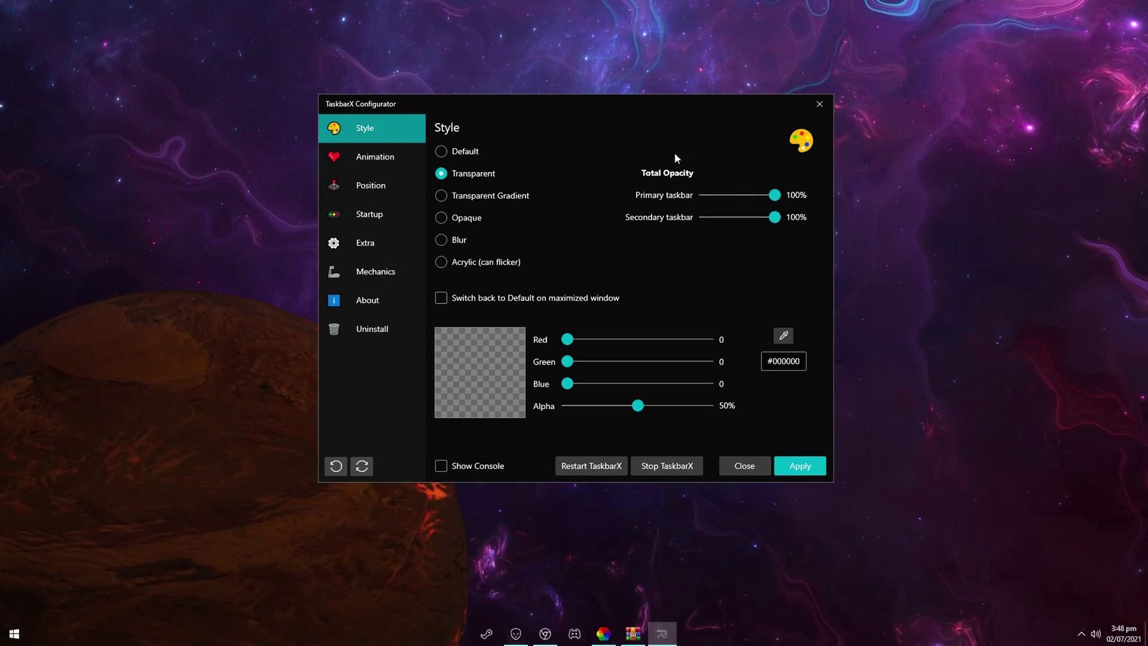
Step: Close TaskbarX Configurator and the WinRAR archive, returning to the Lively Wallpaper library
{"action": "left_click", "coordinate": [744, 465]}
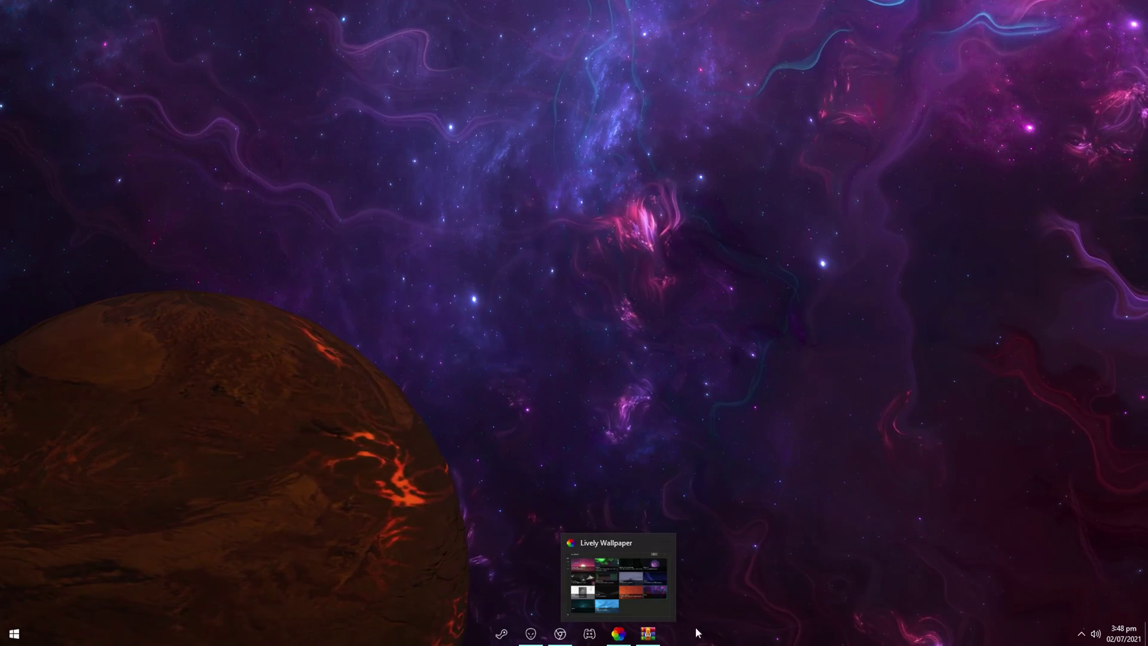
{"action": "left_click", "coordinate": [647, 634]}
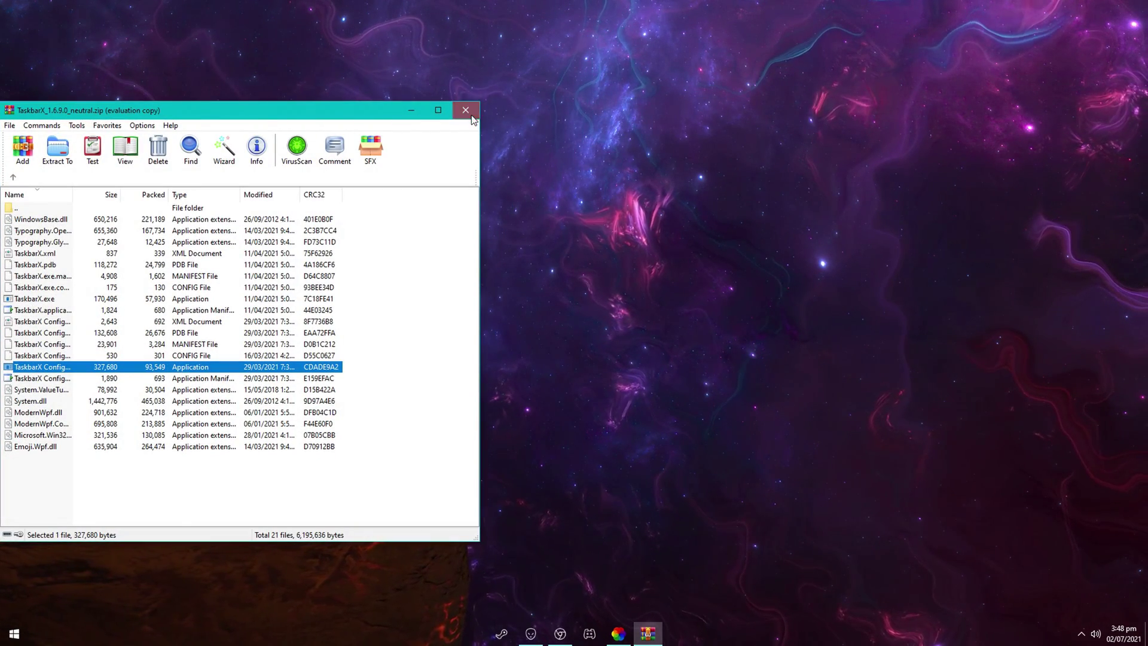
{"action": "left_click", "coordinate": [466, 113]}
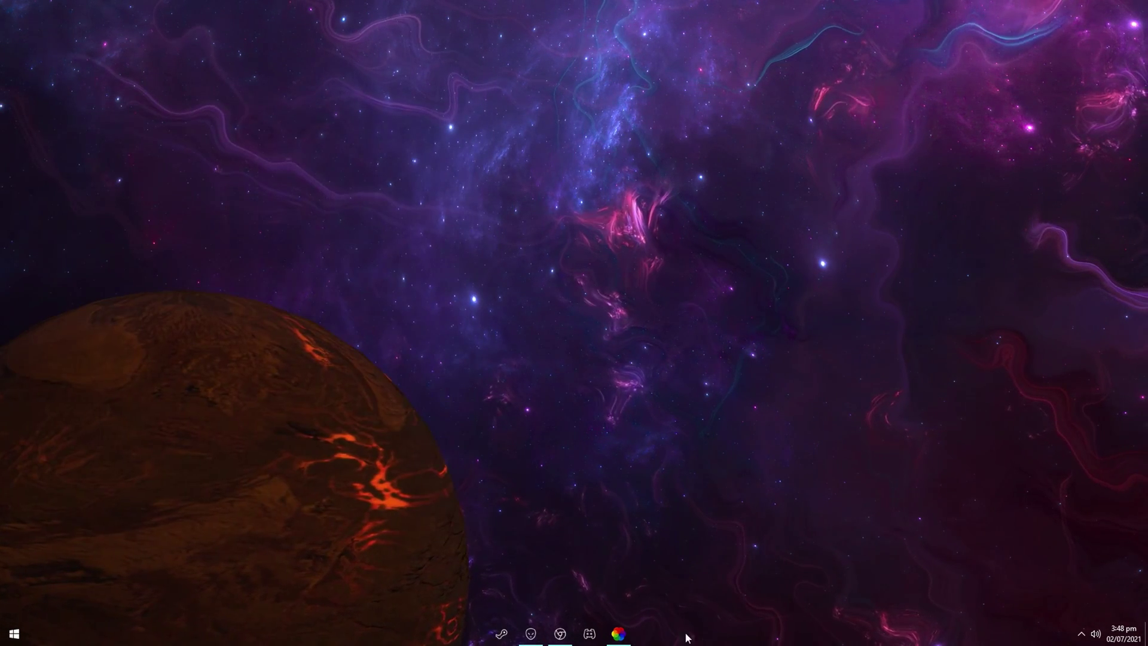
{"action": "left_click", "coordinate": [627, 637]}
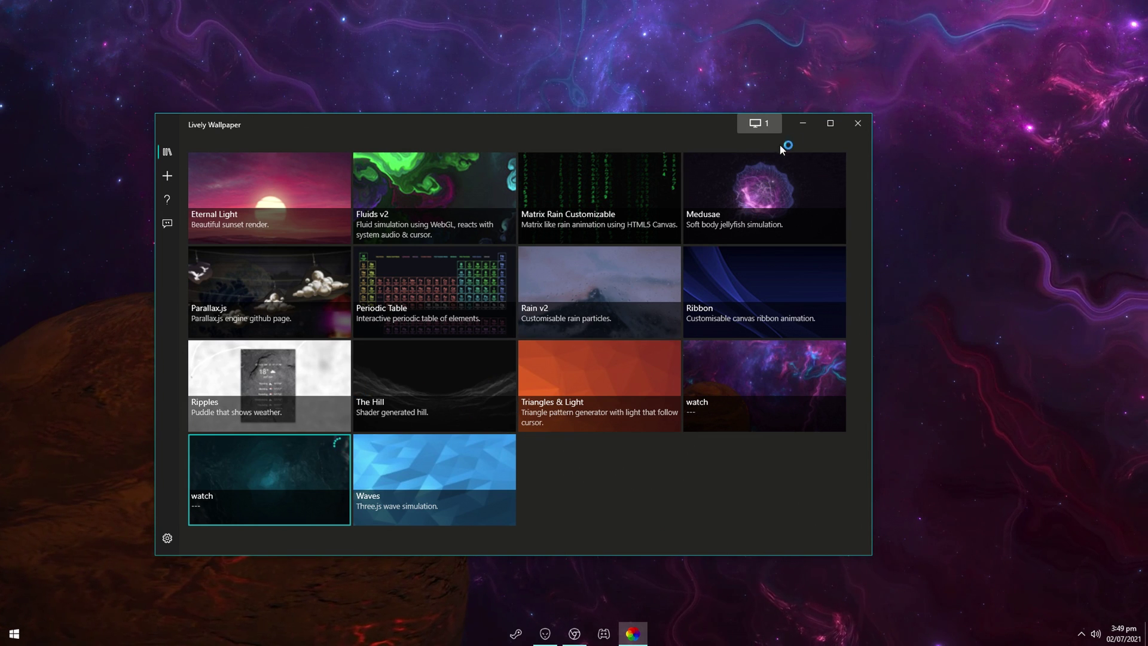
Step: Close Lively Wallpaper from its taskbar jump list
{"action": "left_click", "coordinate": [803, 123]}
{"action": "right_click", "coordinate": [633, 633]}
{"action": "left_click", "coordinate": [588, 608]}
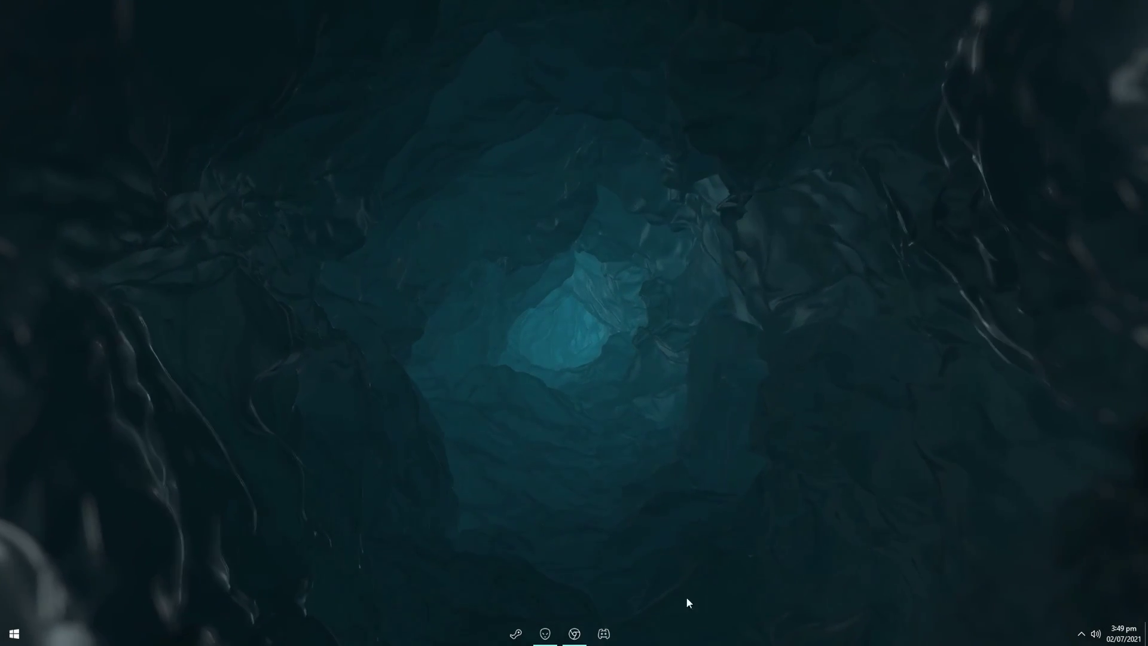
Step: Toggle Show desktop icons in the desktop View menu so icons end up hidden
{"action": "right_click", "coordinate": [406, 295]}
{"action": "mouse_move", "coordinate": [447, 392]}
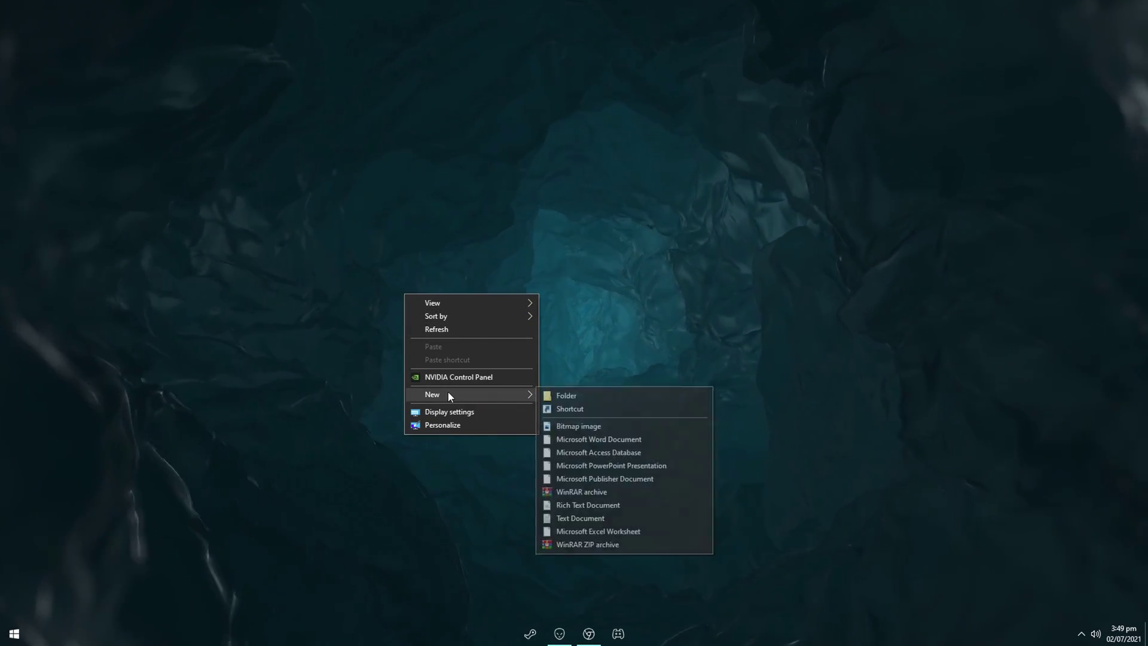
{"action": "right_click", "coordinate": [267, 352]}
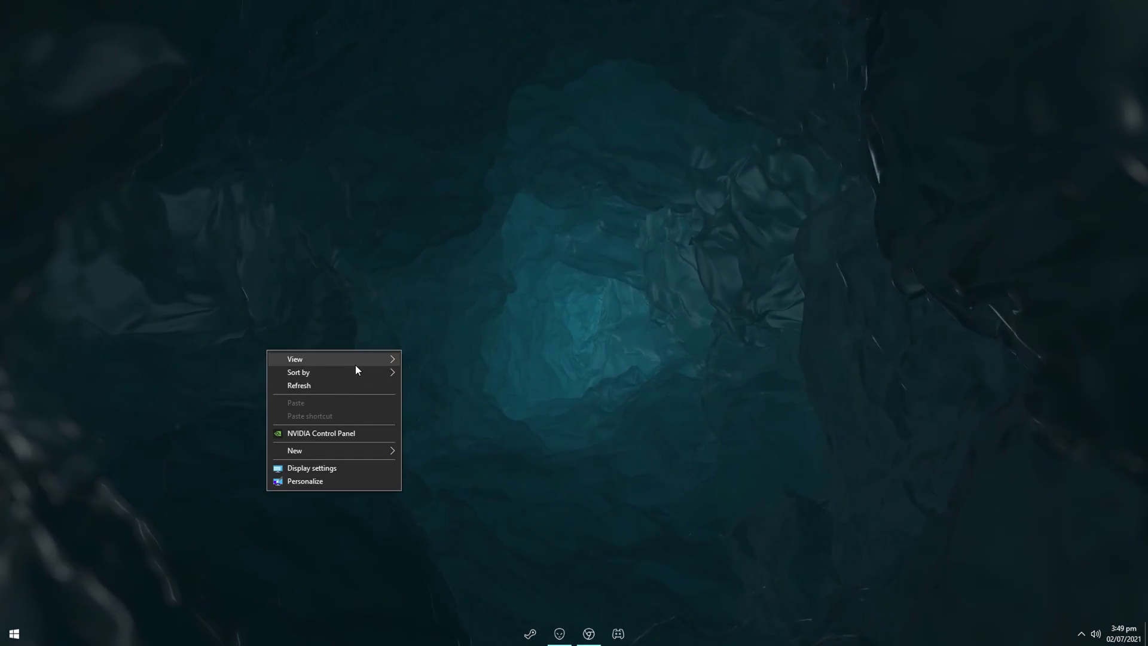
{"action": "mouse_move", "coordinate": [351, 361]}
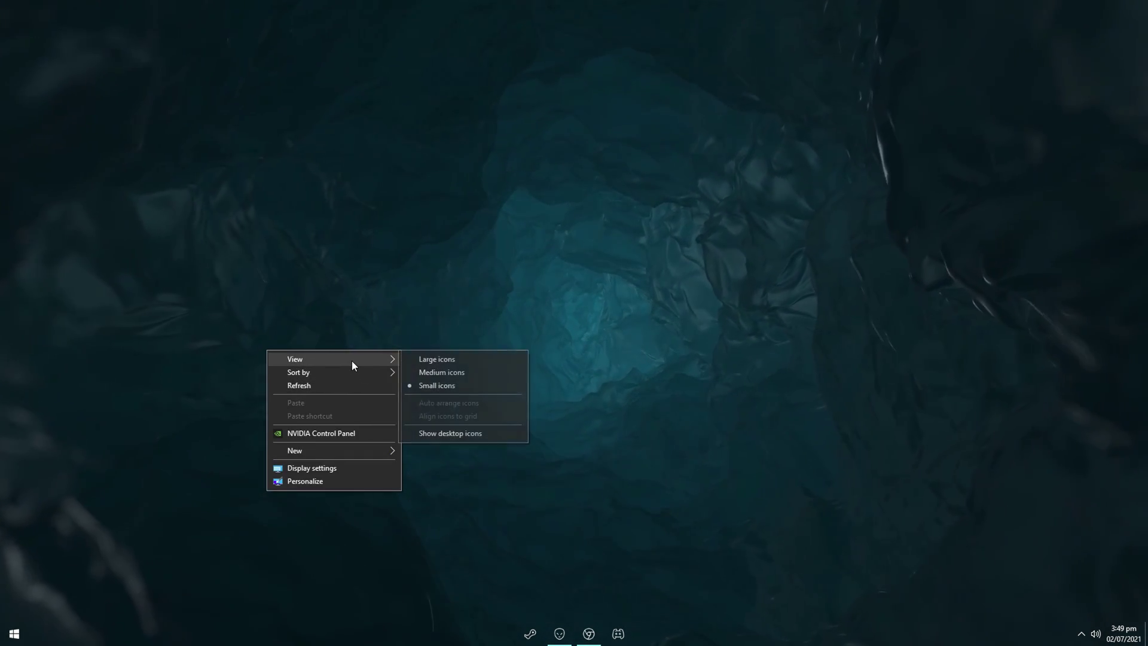
{"action": "left_click", "coordinate": [450, 433]}
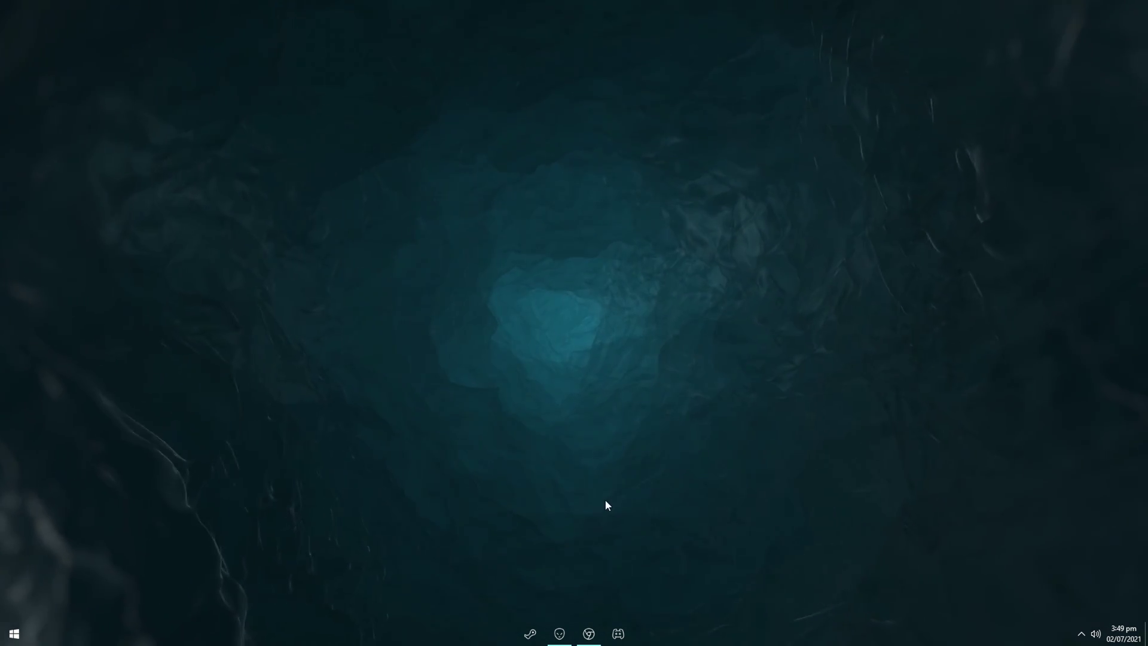
{"action": "right_click", "coordinate": [476, 394]}
{"action": "mouse_move", "coordinate": [562, 400]}
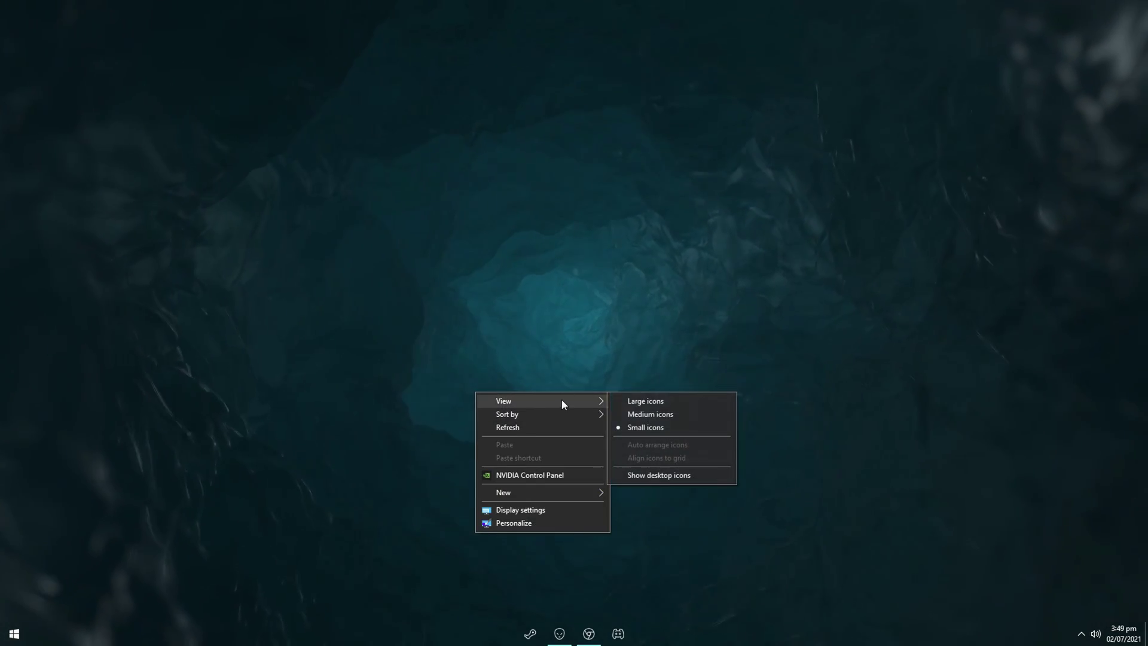
{"action": "left_click", "coordinate": [686, 475]}
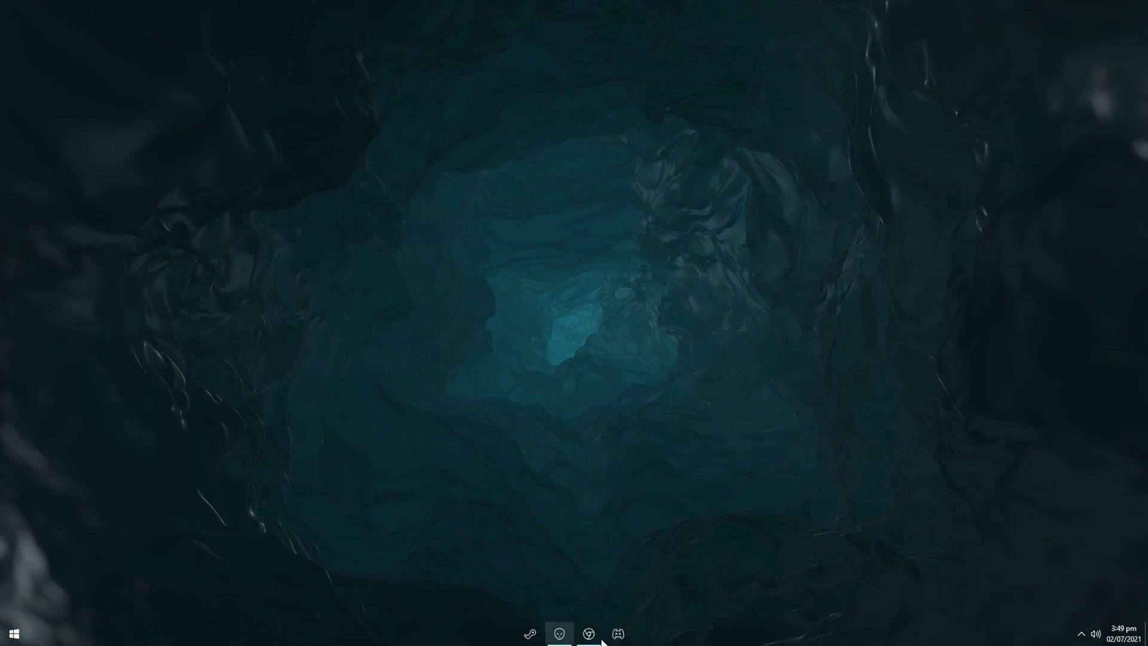
Step: Bring up the taskbar's right-click options list
{"action": "right_click", "coordinate": [733, 634]}
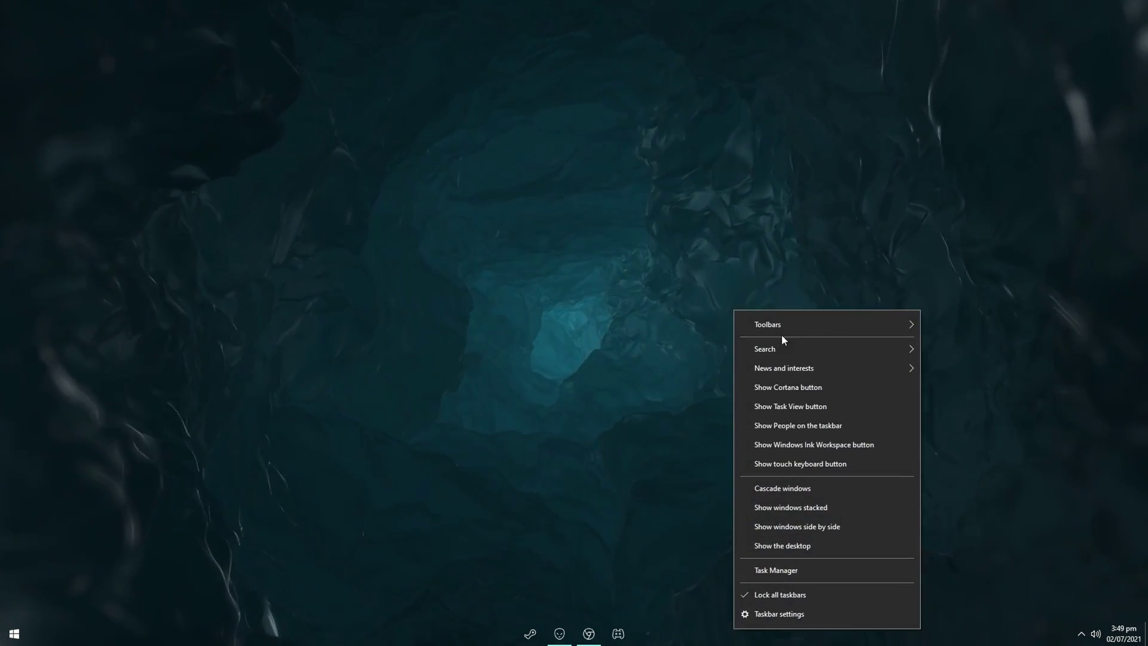
{"action": "mouse_move", "coordinate": [781, 351]}
{"action": "mouse_move", "coordinate": [776, 323]}
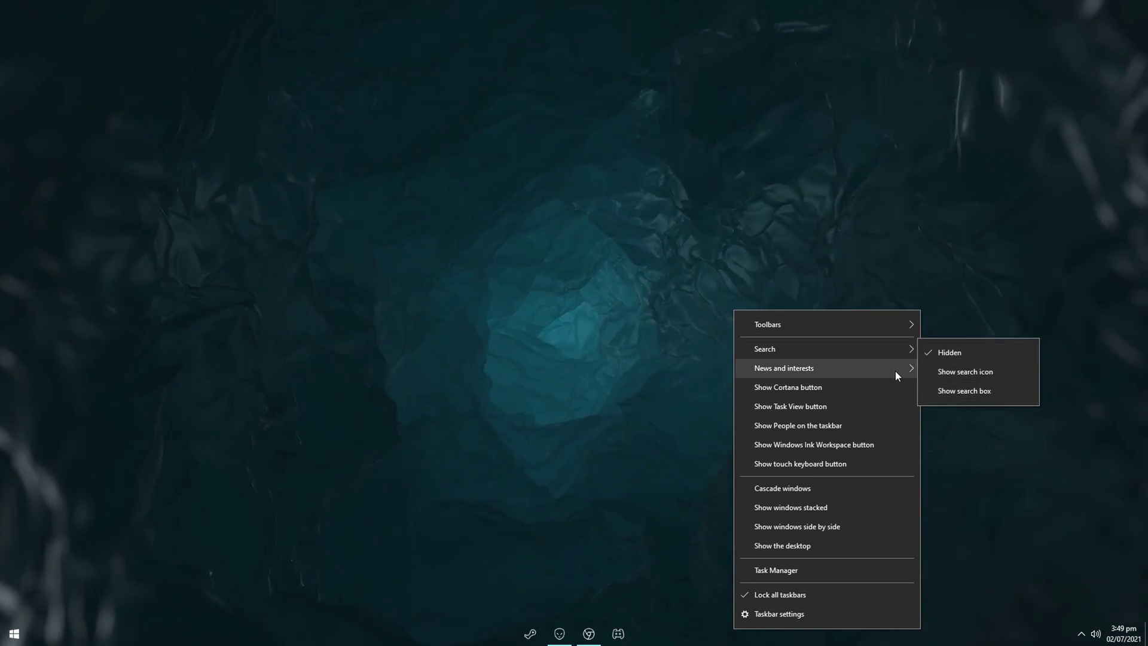
{"action": "mouse_move", "coordinate": [896, 372]}
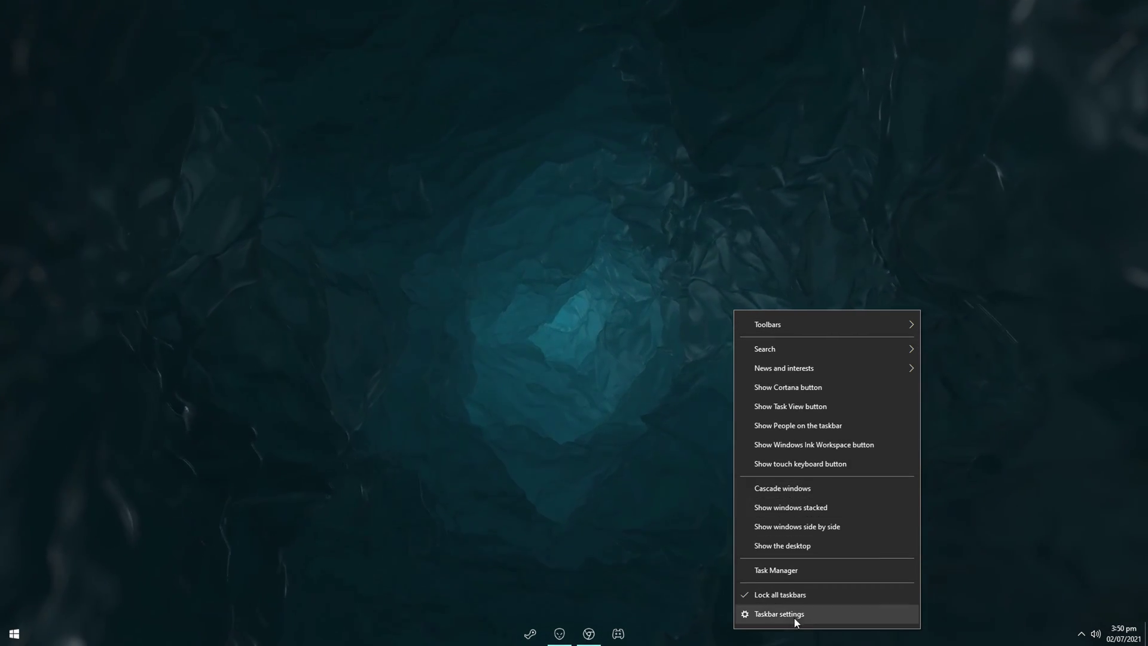